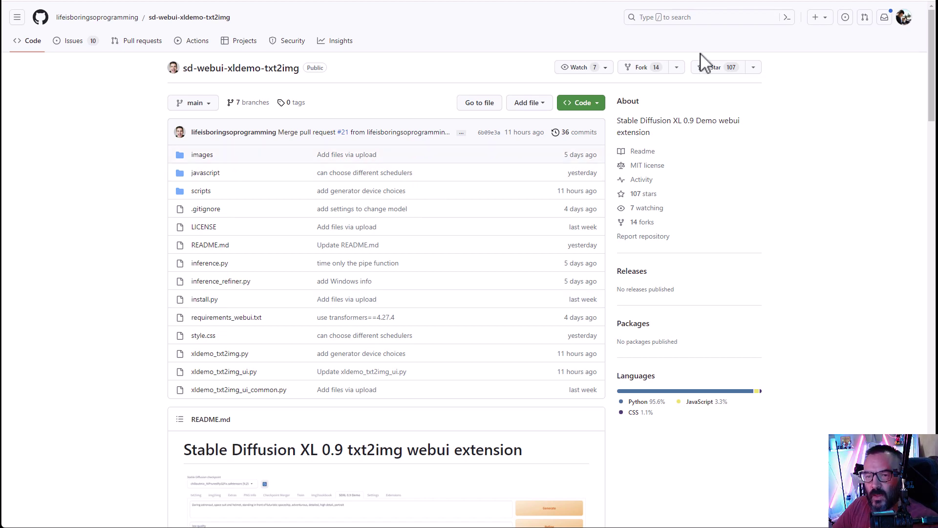
- Reveal the HTTPS clone URL for the sd-webui-xldemo-txt2img GitHub repository
{"action": "left_click", "coordinate": [600, 106]}
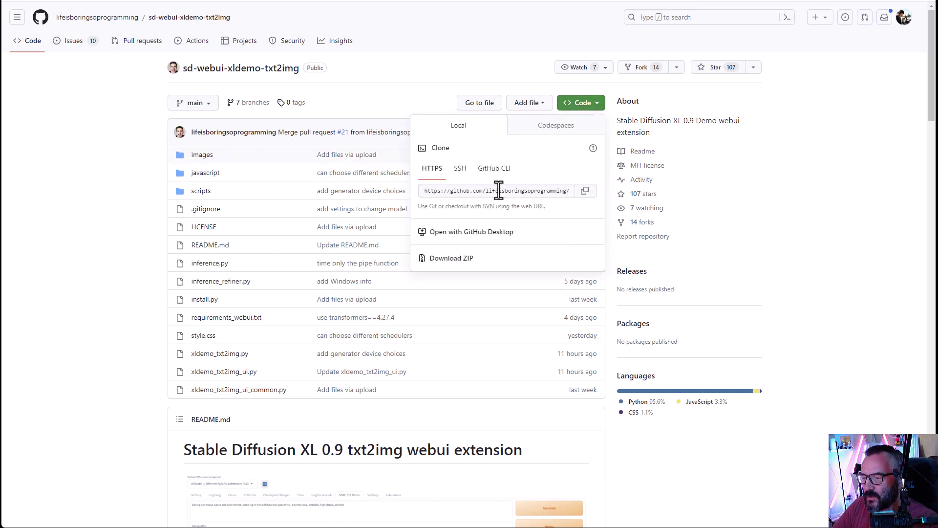
- Install sd-webui-xldemo-txt2img from its copied GitHub URL via Extensions > Install from URL, then check Installed
{"action": "left_click", "coordinate": [585, 190]}
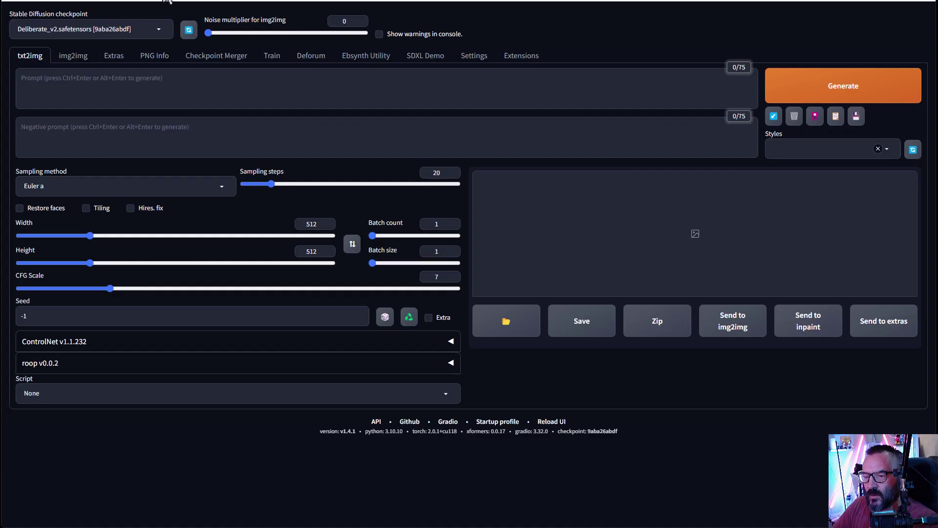
{"action": "left_click", "coordinate": [536, 61]}
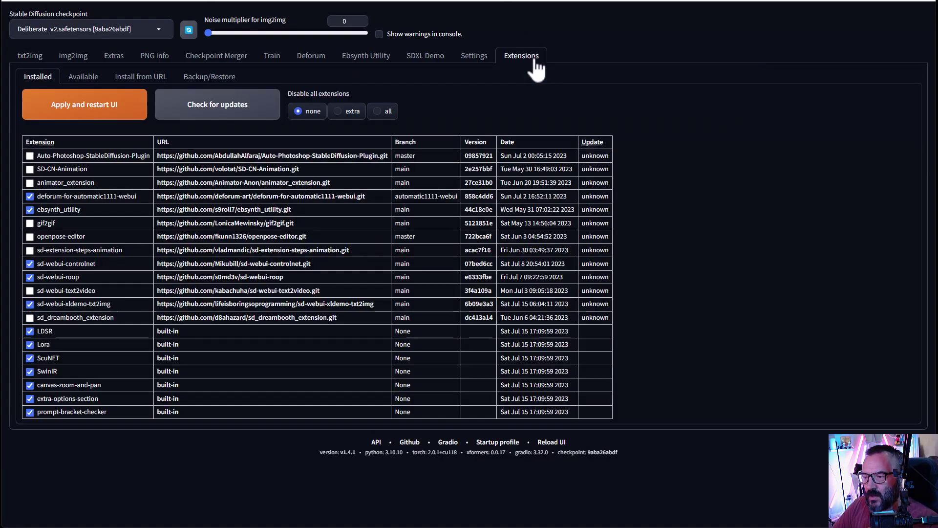
{"action": "left_click", "coordinate": [130, 83]}
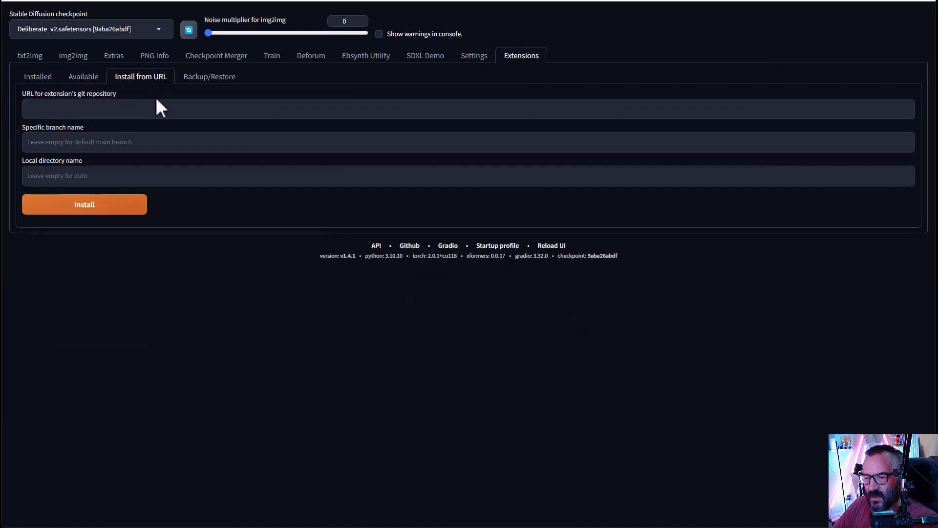
{"action": "left_click", "coordinate": [142, 108]}
{"action": "key", "text": "ctrl+v"}
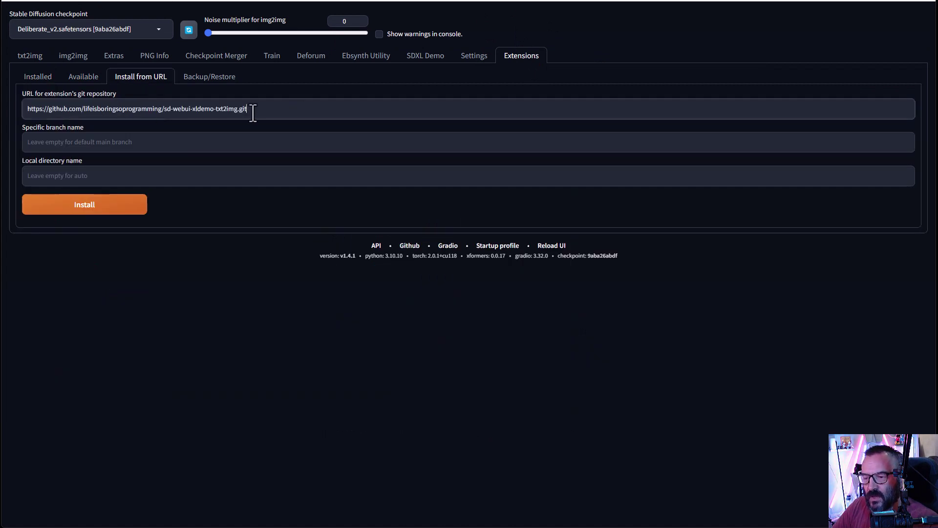
{"action": "left_click_drag", "start_coordinate": [249, 108], "coordinate": [27, 108]}
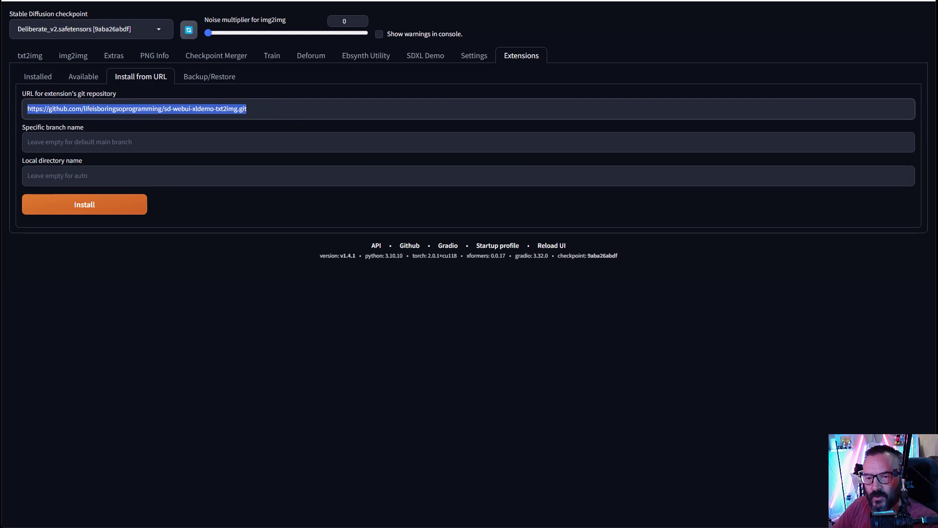
{"action": "left_click", "coordinate": [150, 269]}
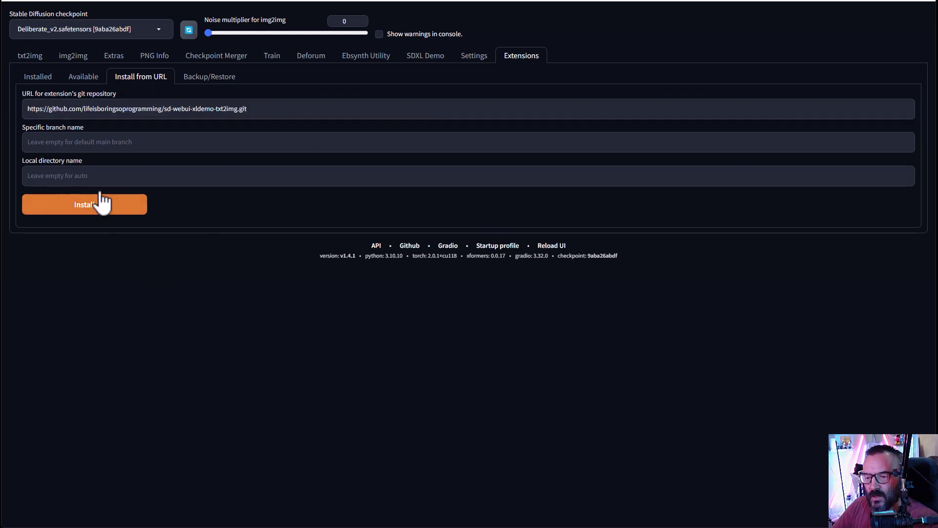
{"action": "left_click", "coordinate": [38, 77]}
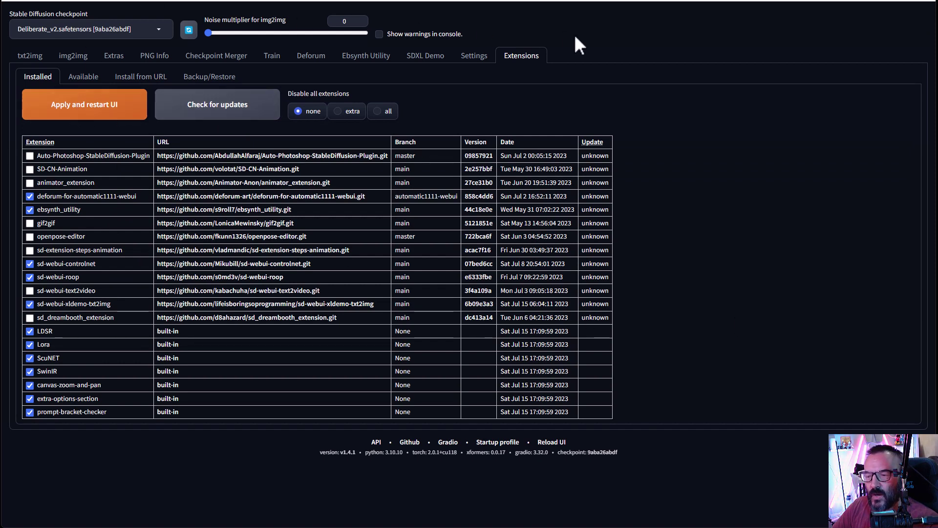
- Show the SDXL Demo tab's eight setup steps and highlight the Hugging Face login step
{"action": "left_click", "coordinate": [426, 58]}
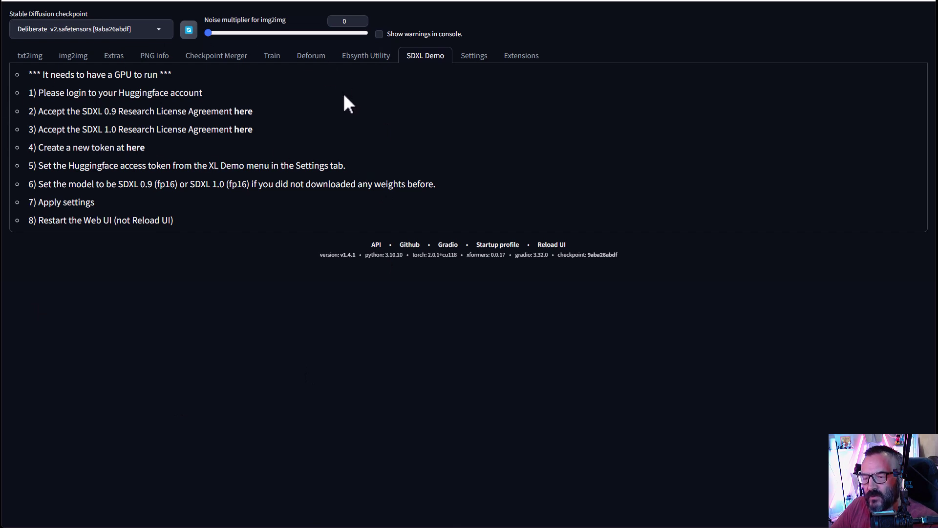
{"action": "left_click_drag", "start_coordinate": [200, 91], "coordinate": [38, 92]}
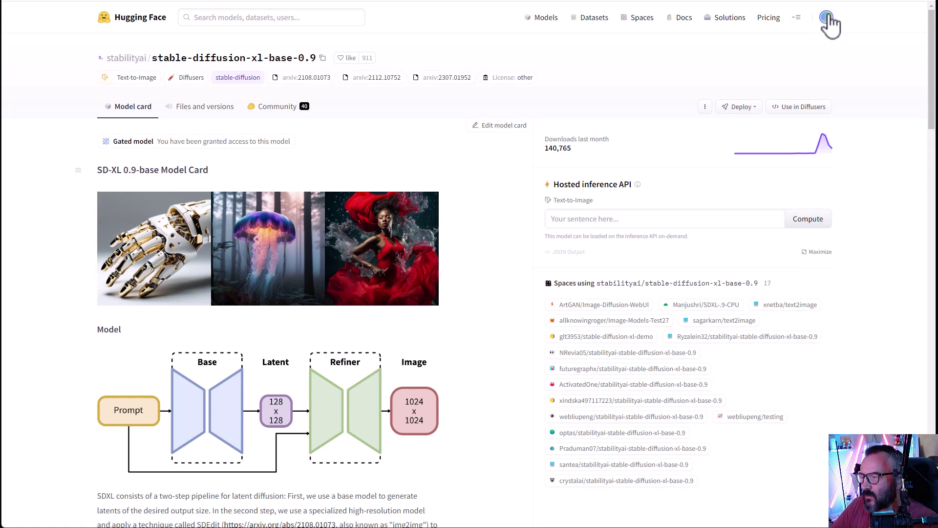
- Confirm the Hugging Face login and locate the SDXL 0.9 access request form
{"action": "left_click", "coordinate": [826, 17]}
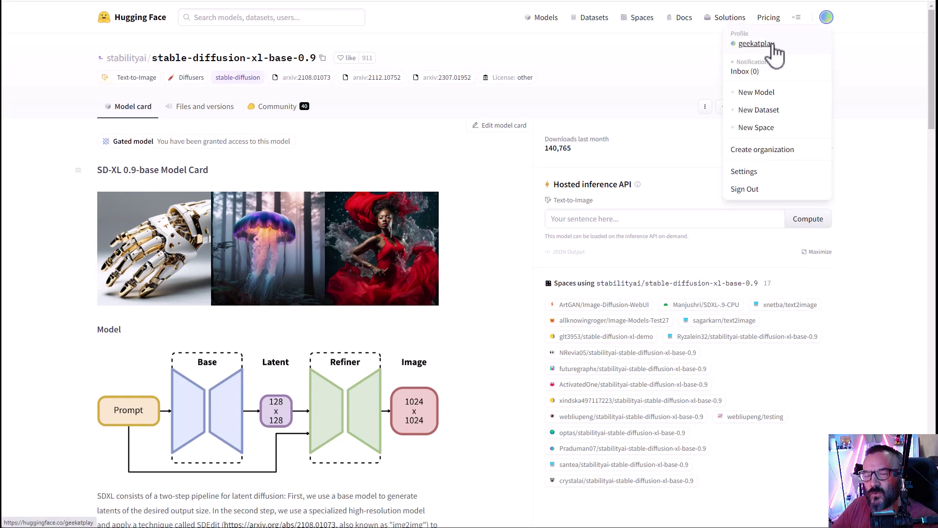
{"action": "left_click", "coordinate": [862, 69]}
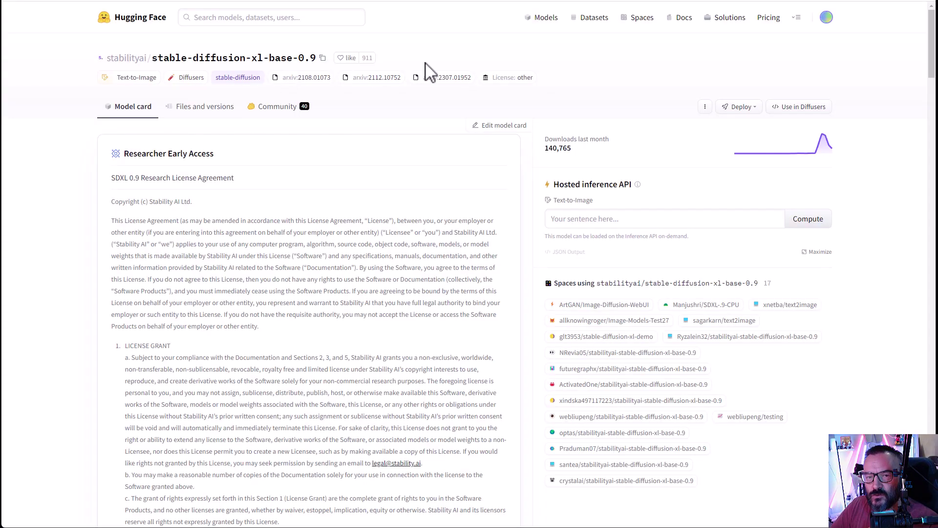
{"action": "scroll", "coordinate": [114, 271], "scroll_direction": "down", "scroll_amount": 15}
{"action": "scroll", "coordinate": [113, 271], "scroll_direction": "down", "scroll_amount": 15}
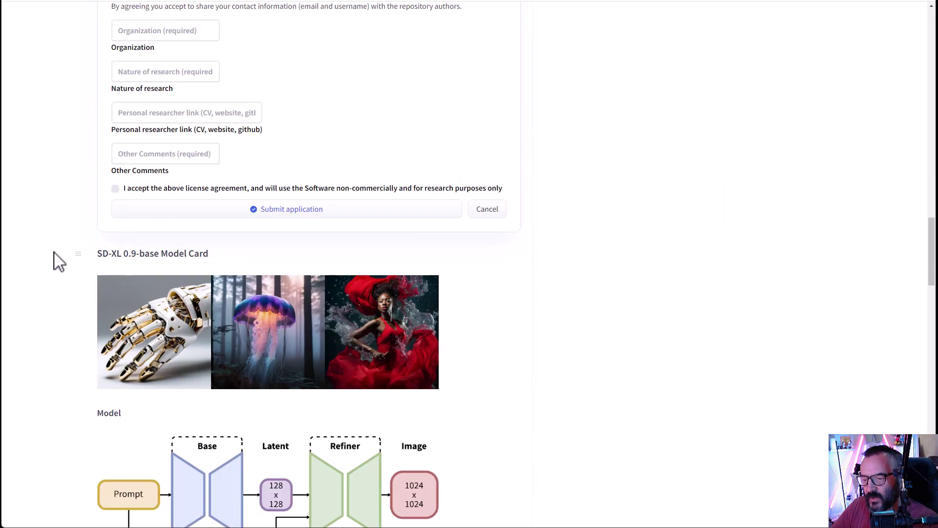
{"action": "scroll", "coordinate": [56, 256], "scroll_direction": "up", "scroll_amount": 3}
- Fill the access form with an organization name and 'Educational' nature of research
{"action": "left_click", "coordinate": [132, 177]}
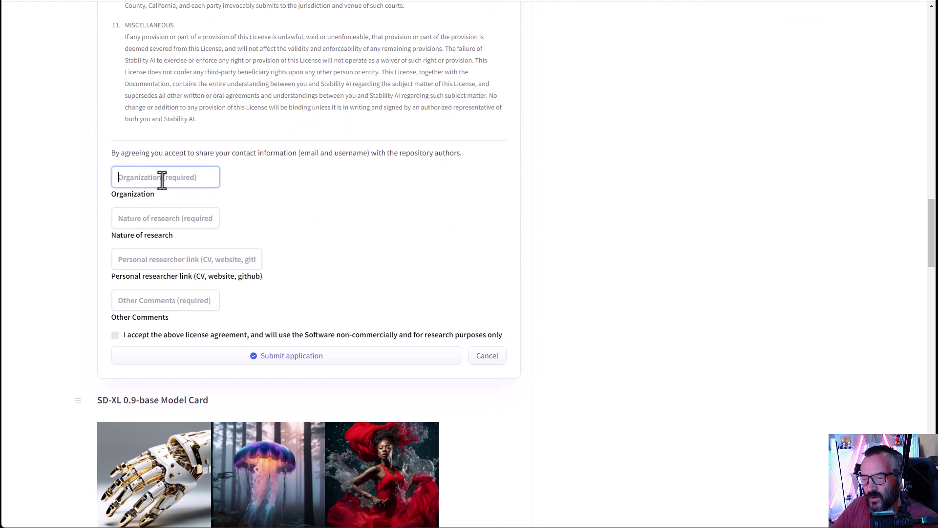
{"action": "type", "text": "Vladimir"}
{"action": "left_click", "coordinate": [154, 218]}
{"action": "type", "text": "Education"}
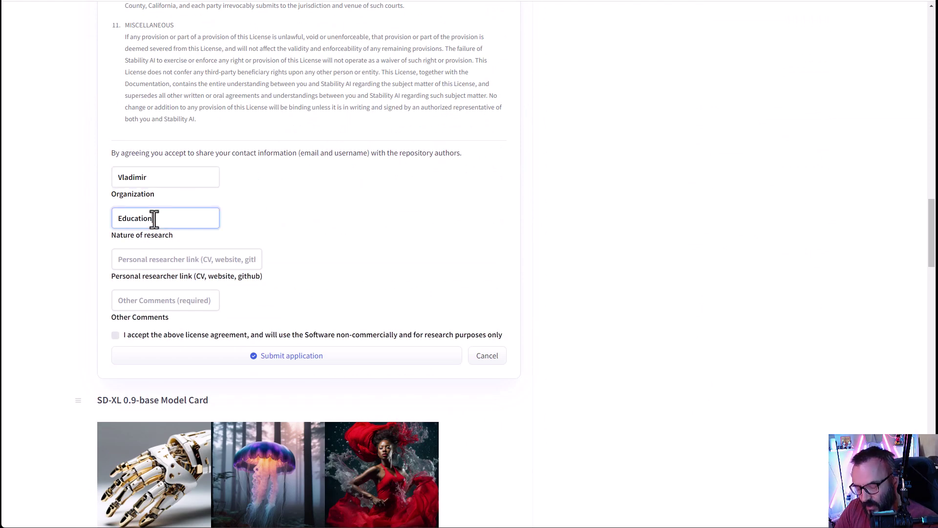
{"action": "type", "text": "al"}
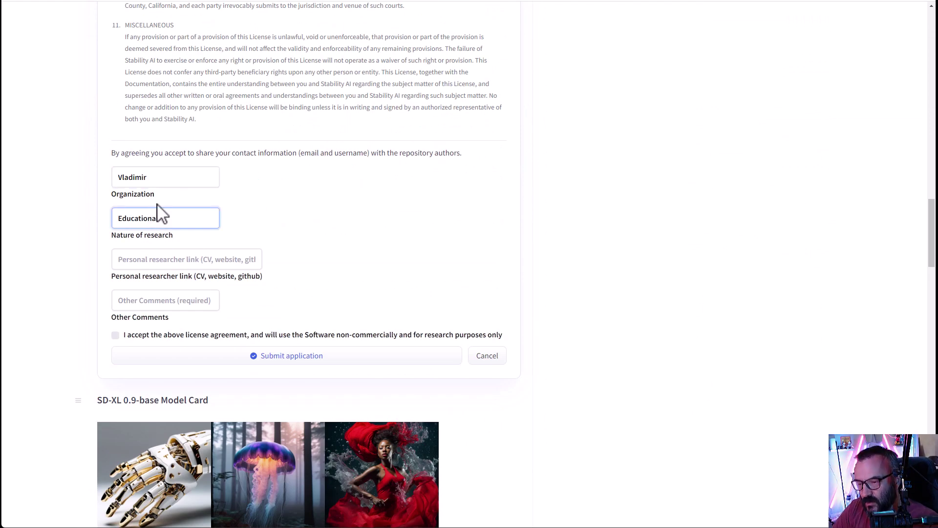
{"action": "left_click", "coordinate": [156, 258]}
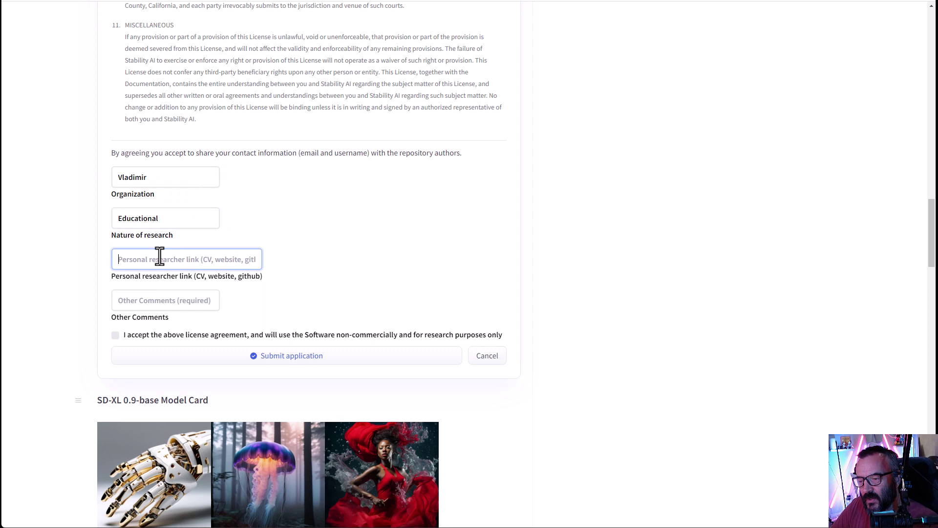
{"action": "left_click", "coordinate": [143, 301]}
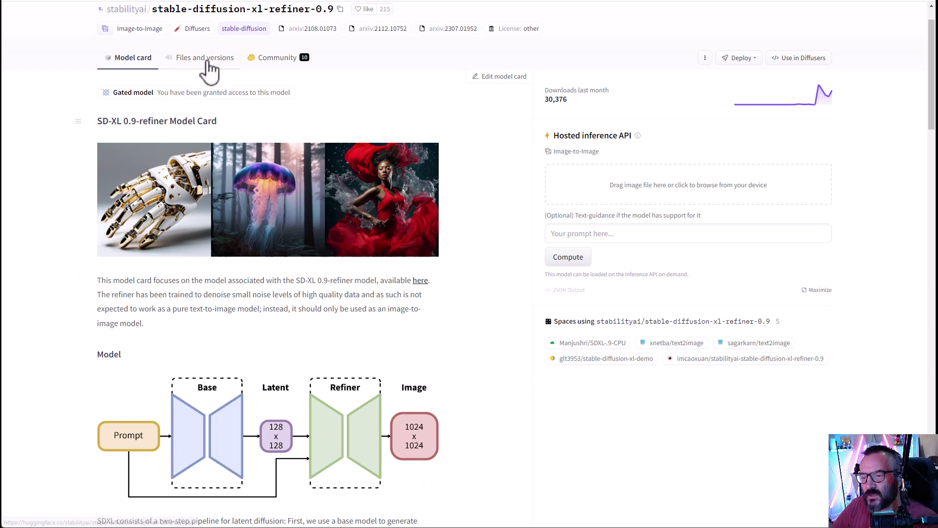
- Open the Files and versions list of stable-diffusion-xl-refiner-0.9
{"action": "scroll", "coordinate": [87, 195], "scroll_direction": "down", "scroll_amount": 7}
{"action": "scroll", "coordinate": [87, 196], "scroll_direction": "up", "scroll_amount": 7}
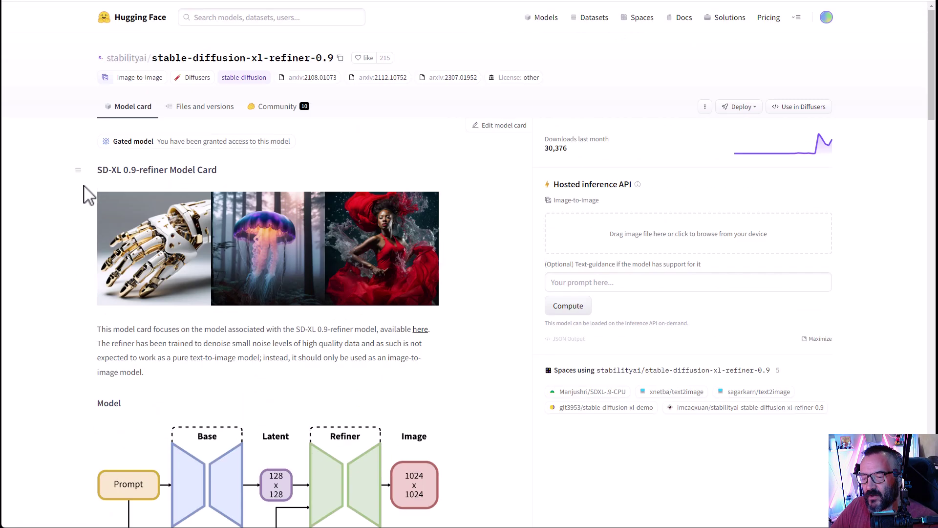
{"action": "left_click", "coordinate": [196, 107]}
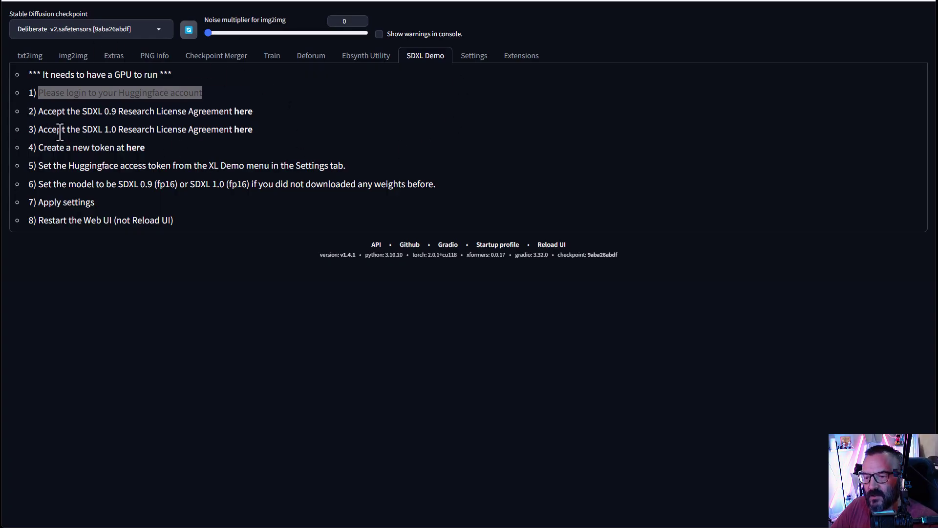
{"action": "left_click", "coordinate": [283, 142]}
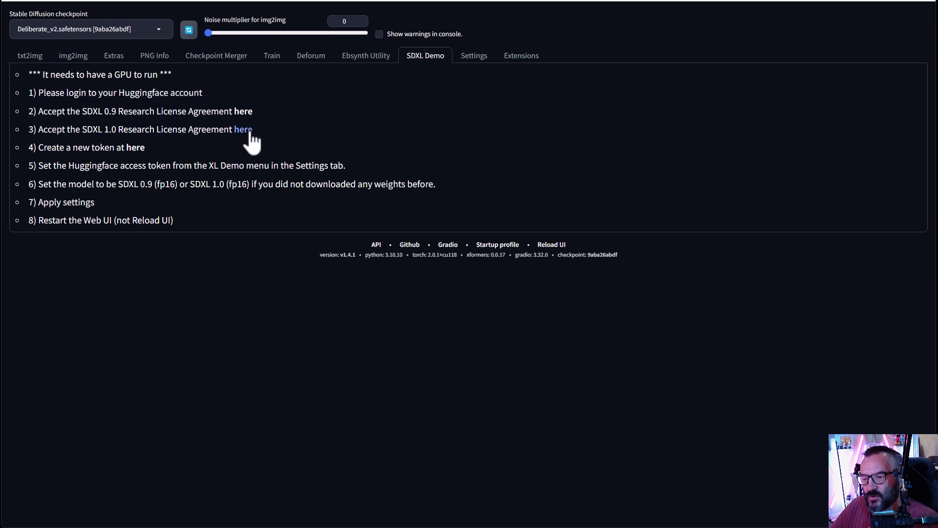
{"action": "left_click", "coordinate": [249, 133]}
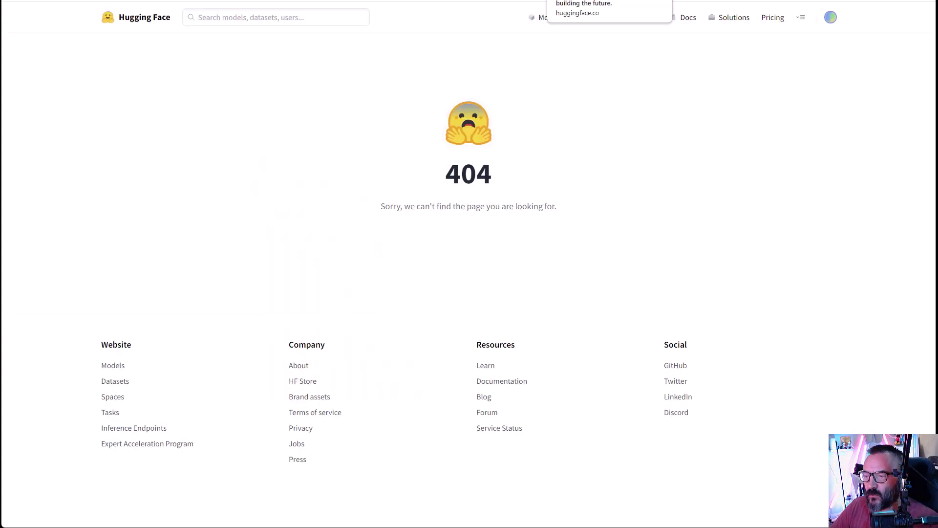
{"action": "key", "text": "ctrl+w"}
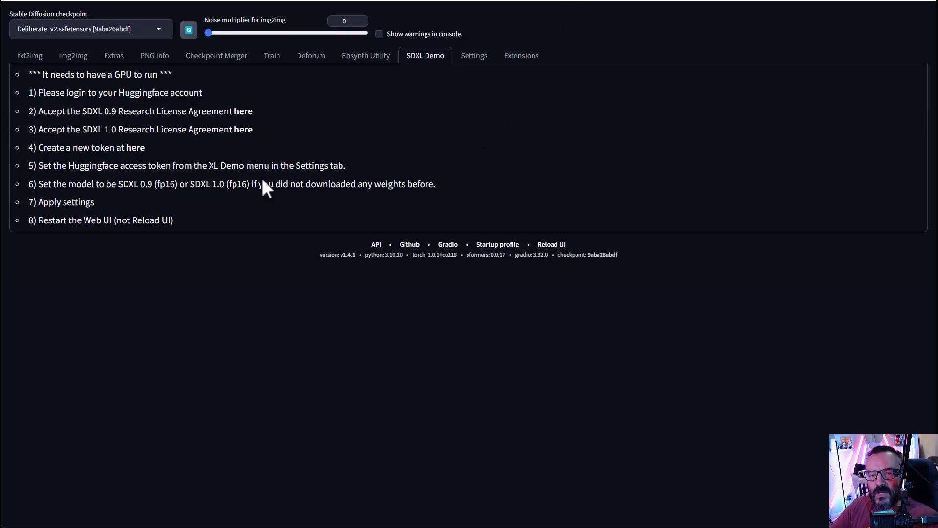
- In Access Tokens, preview the New token roles, cancel, and copy the existing XL SD token
{"action": "left_click", "coordinate": [137, 152]}
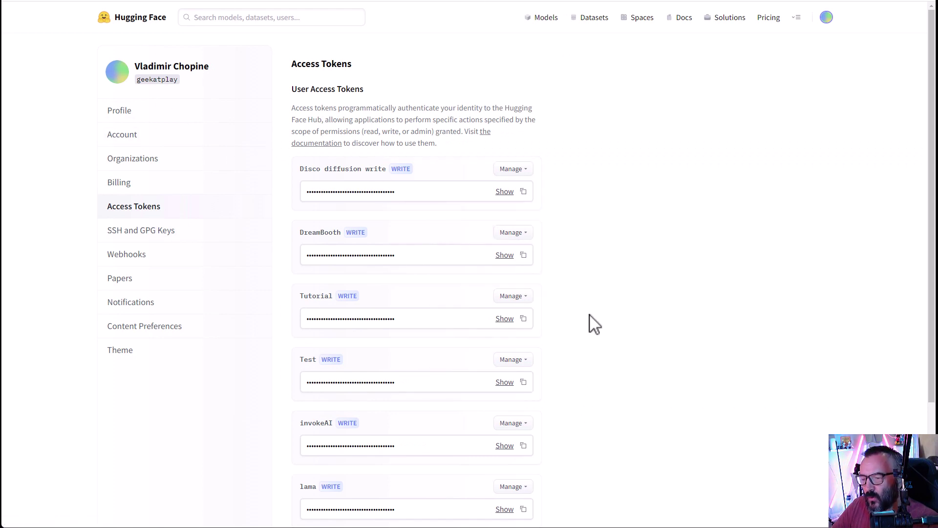
{"action": "scroll", "coordinate": [573, 293], "scroll_direction": "down", "scroll_amount": 1}
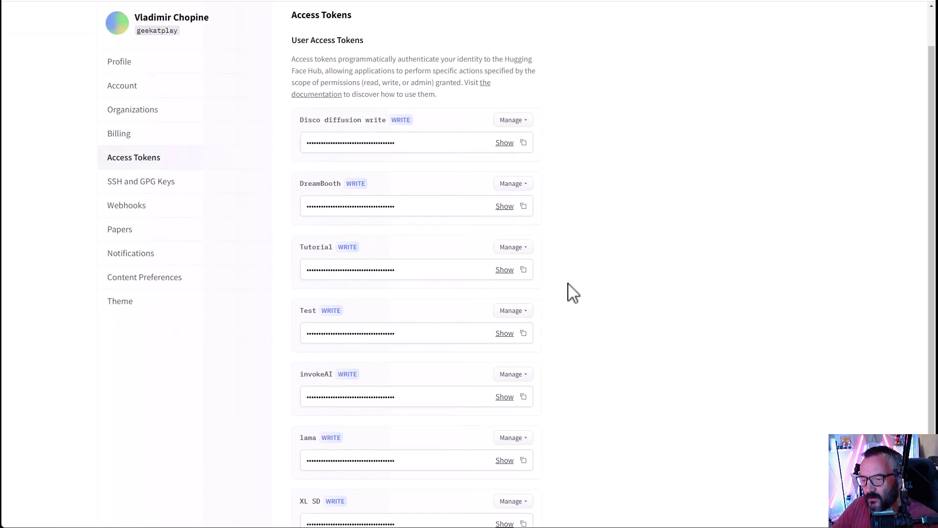
{"action": "scroll", "coordinate": [573, 294], "scroll_direction": "down", "scroll_amount": 2}
{"action": "left_click", "coordinate": [304, 452]}
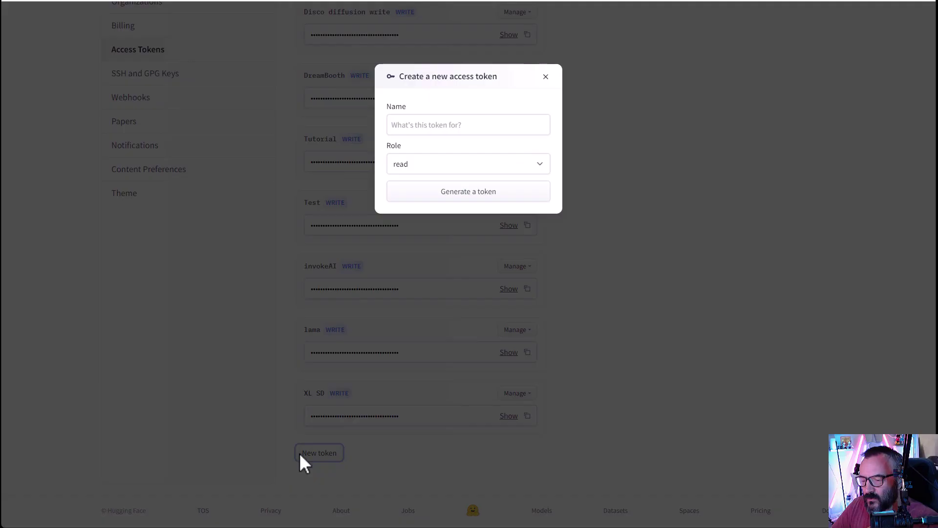
{"action": "left_click", "coordinate": [477, 162]}
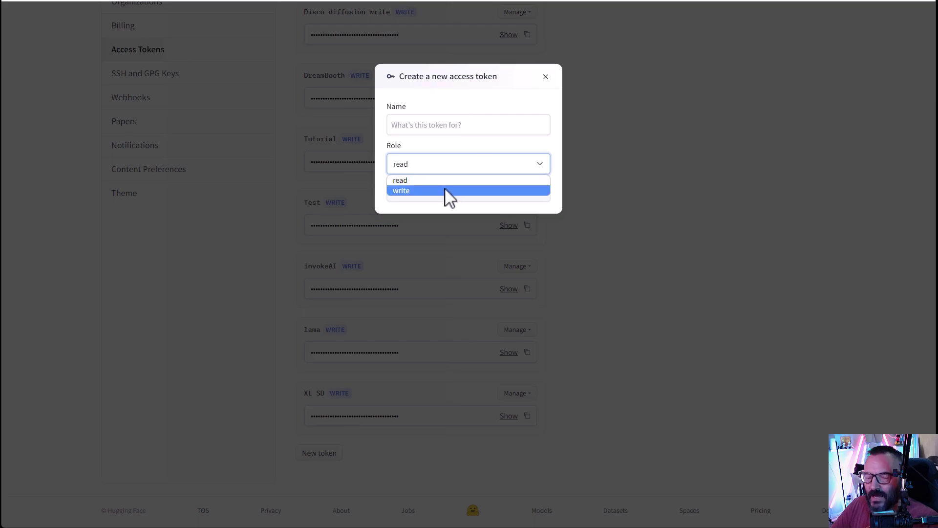
{"action": "left_click", "coordinate": [716, 179]}
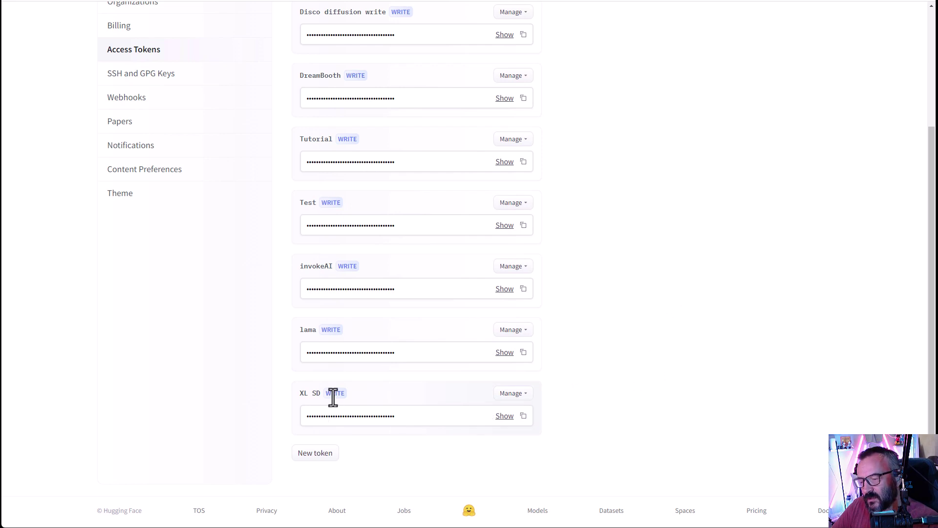
{"action": "left_click", "coordinate": [523, 415]}
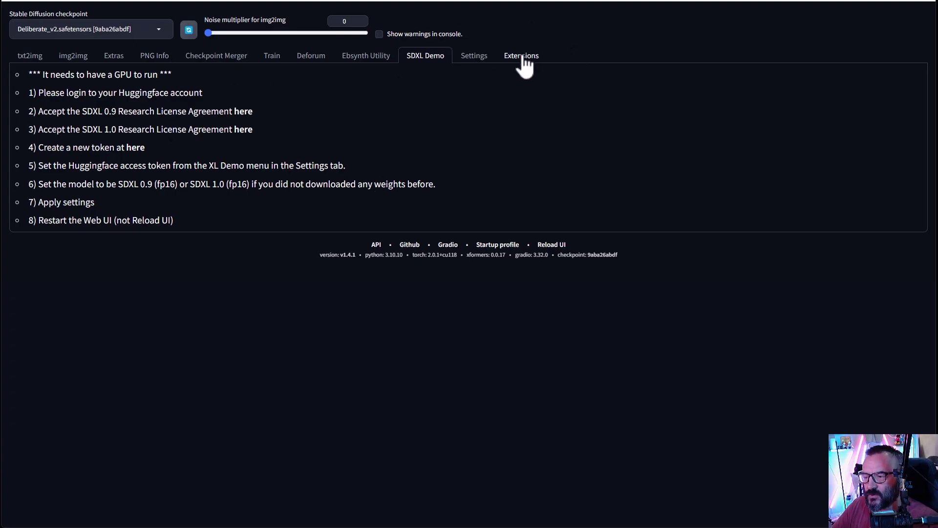
- In Settings > SDXL Demo, verify the stored Huggingface token and keep Model at SDXL 0.9
{"action": "left_click", "coordinate": [477, 61]}
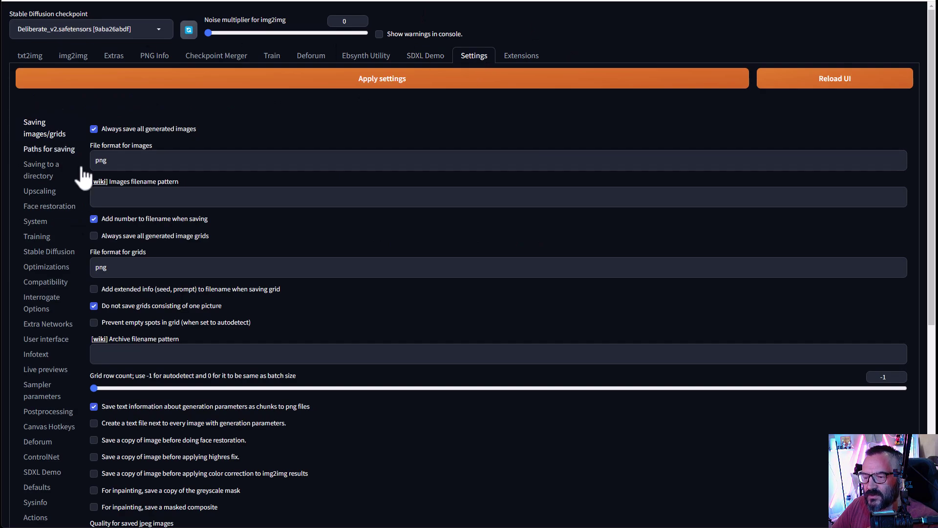
{"action": "scroll", "coordinate": [84, 234], "scroll_direction": "down", "scroll_amount": 5}
{"action": "left_click", "coordinate": [42, 149]}
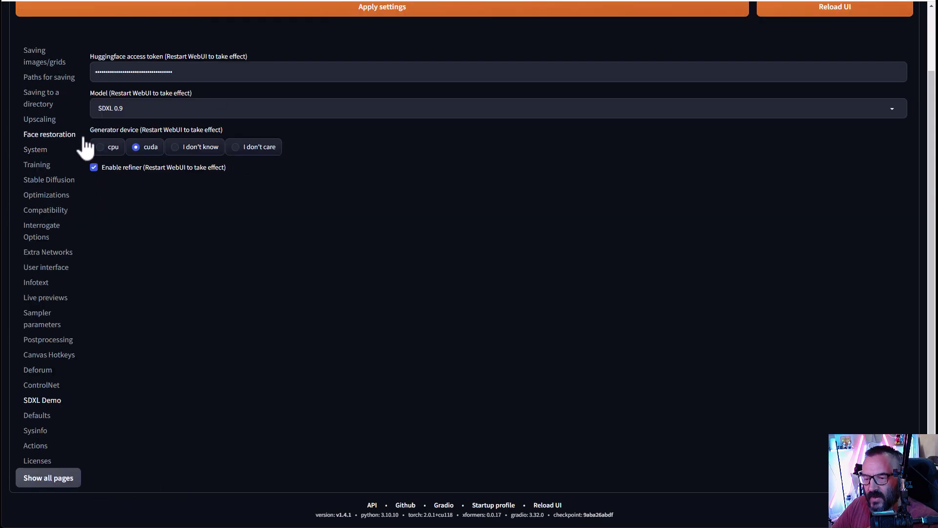
{"action": "left_click_drag", "start_coordinate": [210, 72], "coordinate": [38, 69]}
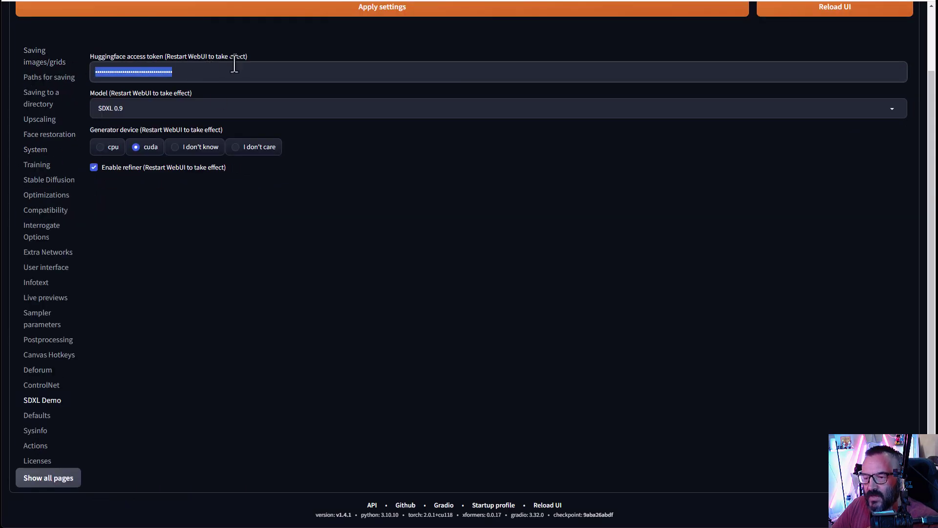
{"action": "left_click", "coordinate": [199, 109]}
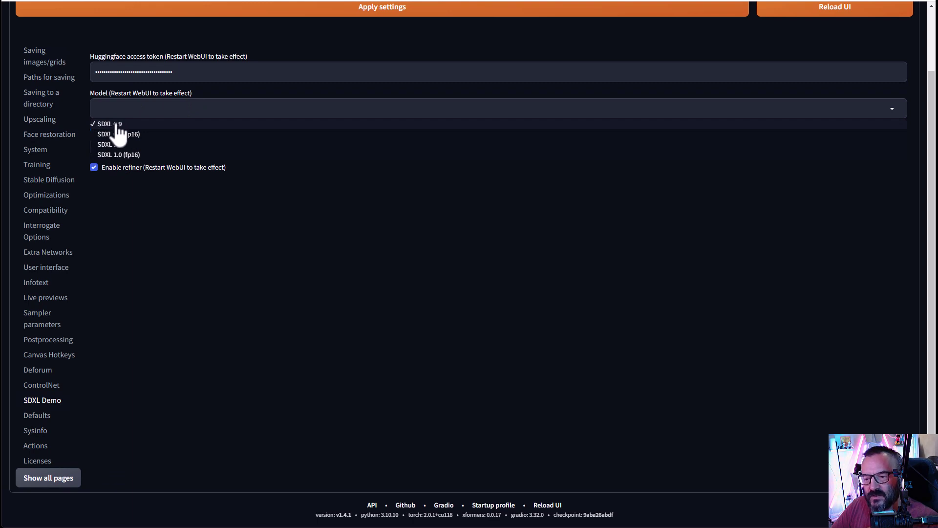
{"action": "key", "text": "Escape"}
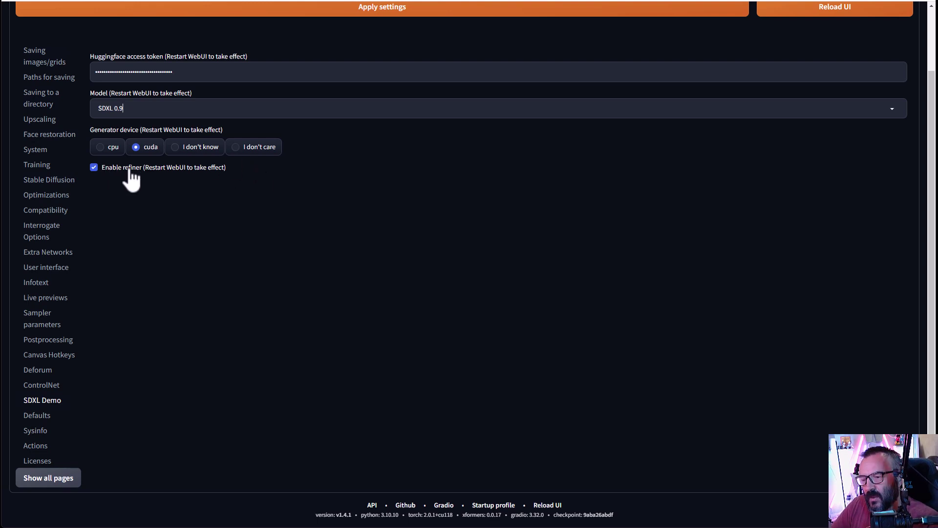
{"action": "scroll", "coordinate": [234, 216], "scroll_direction": "up", "scroll_amount": 2}
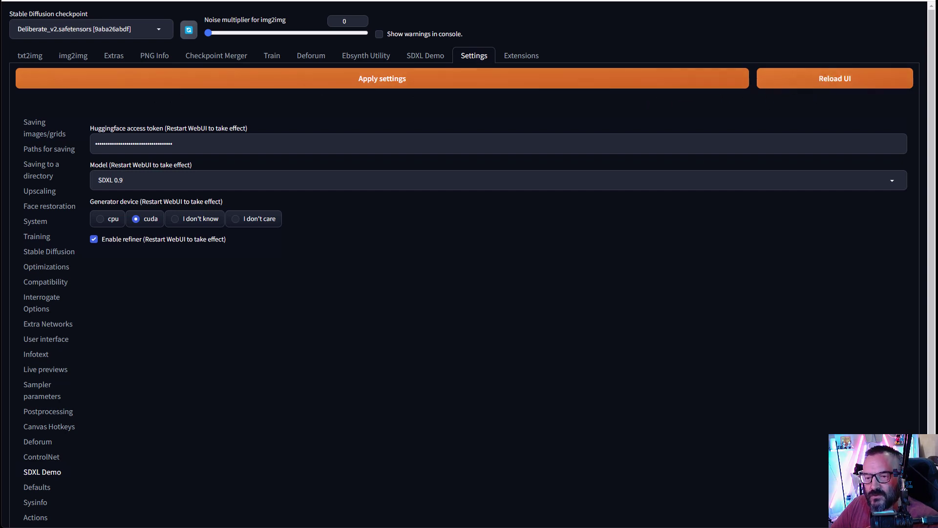
- Update the web UI with git pull in the console and restart it
{"action": "key", "text": "alt+Tab"}
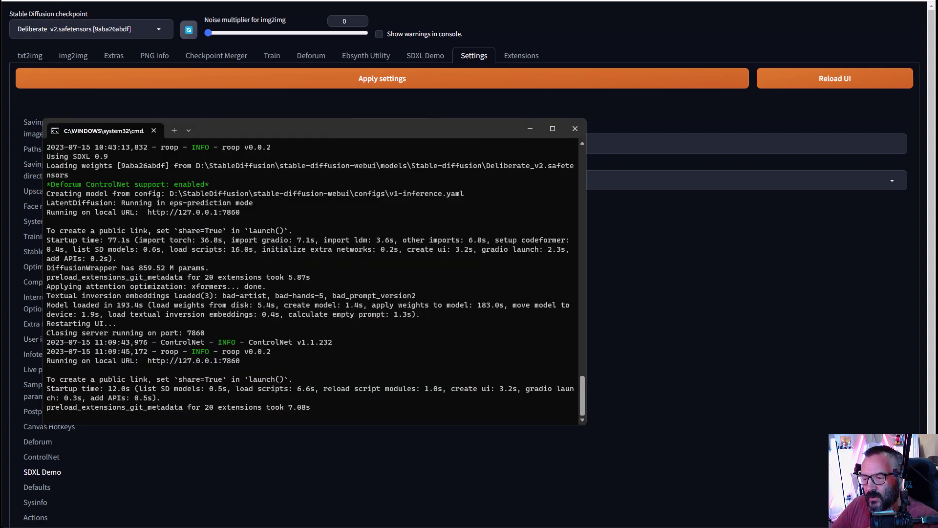
{"action": "key", "text": "alt+Tab"}
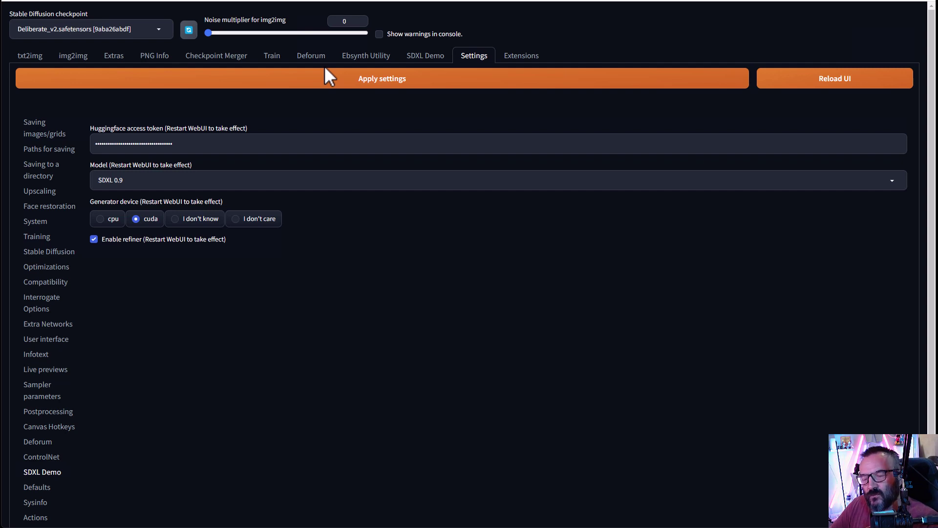
{"action": "key", "text": "alt+Tab"}
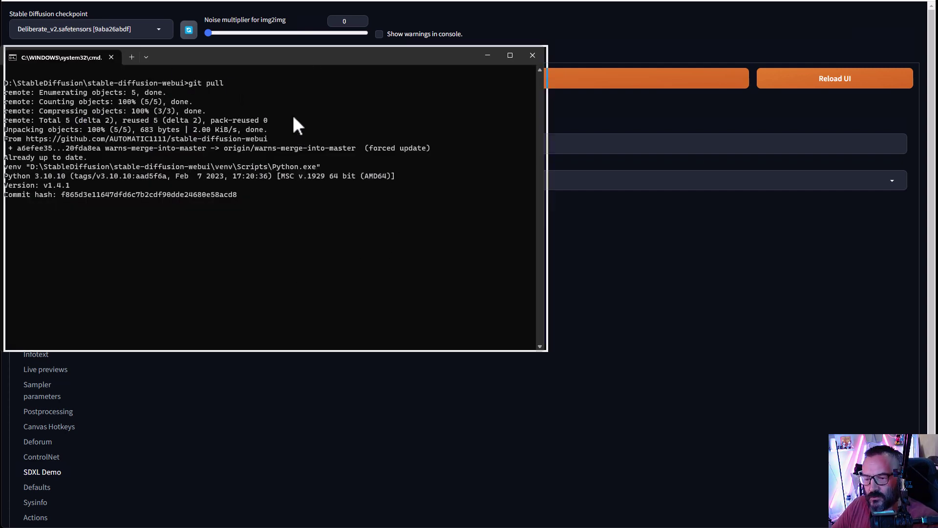
{"action": "key", "text": "alt+Tab"}
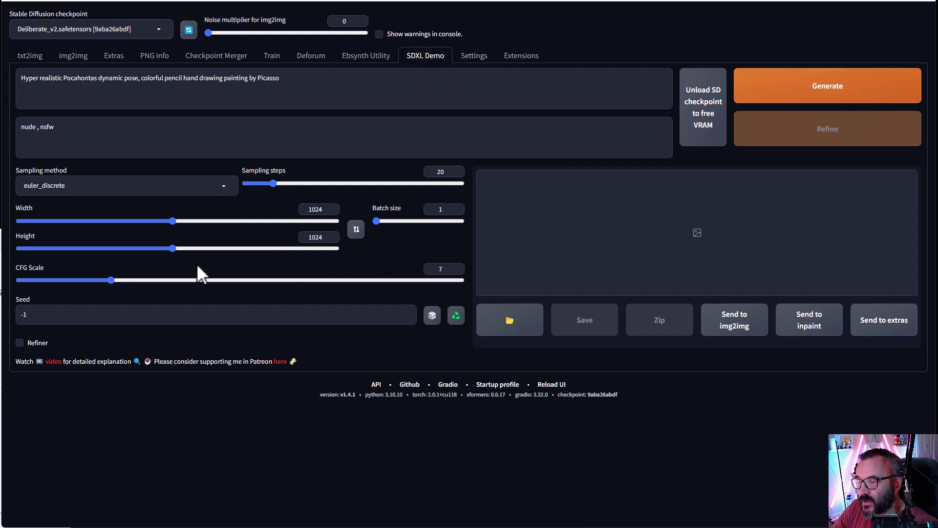
{"action": "left_click", "coordinate": [30, 55]}
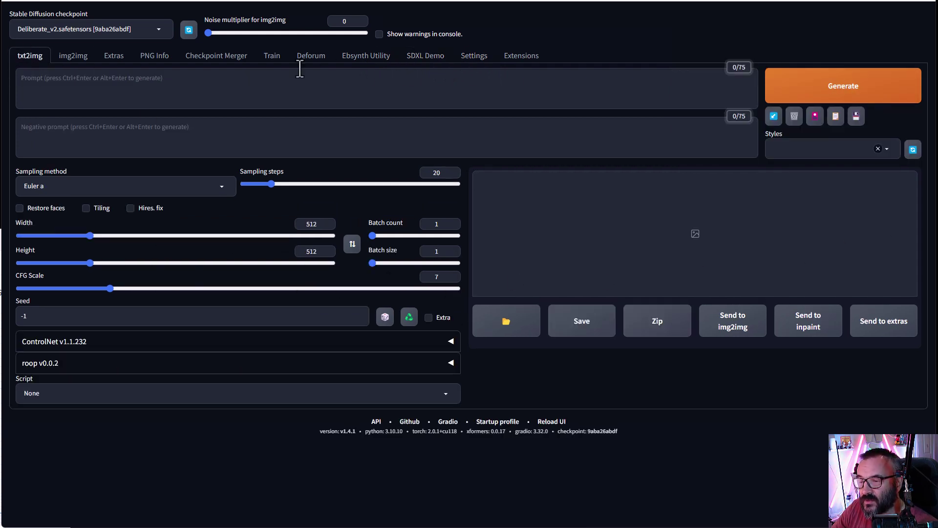
{"action": "left_click", "coordinate": [425, 57]}
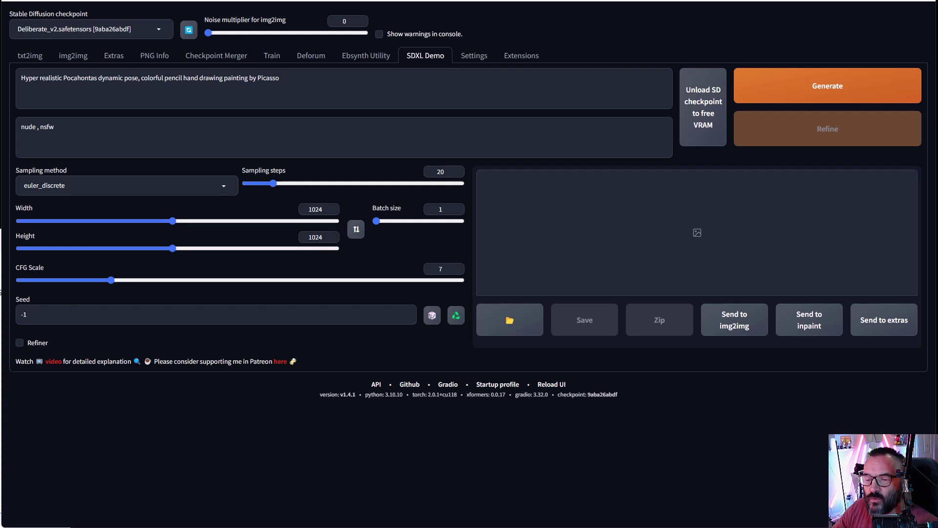
{"action": "key", "text": "ctrl+shift+Escape"}
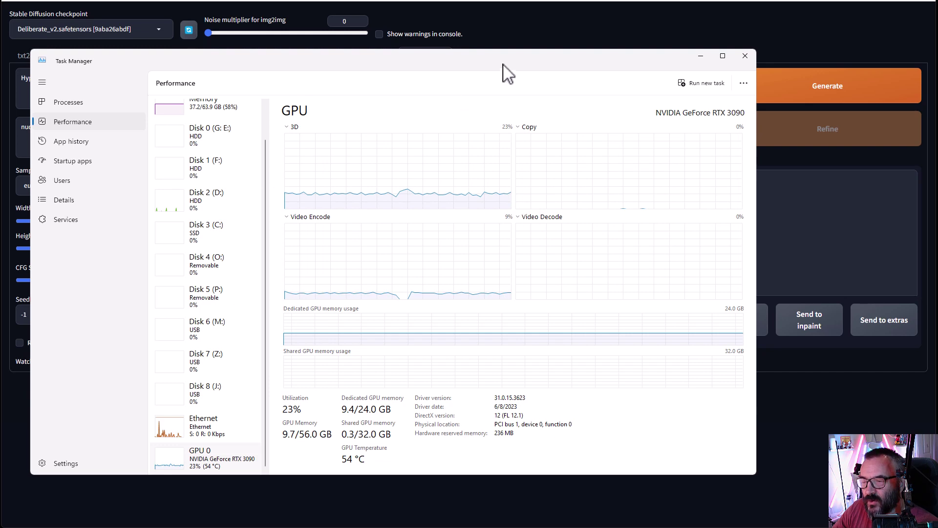
{"action": "key", "text": "alt+Tab"}
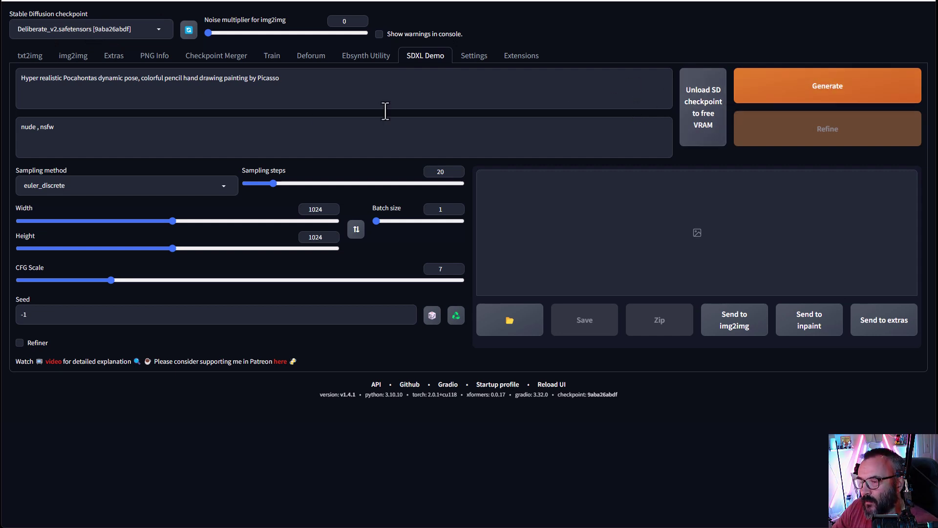
- Generate the 1024×1024 Pocahontas image with euler_discrete and the refiner left off
{"action": "left_click", "coordinate": [229, 184]}
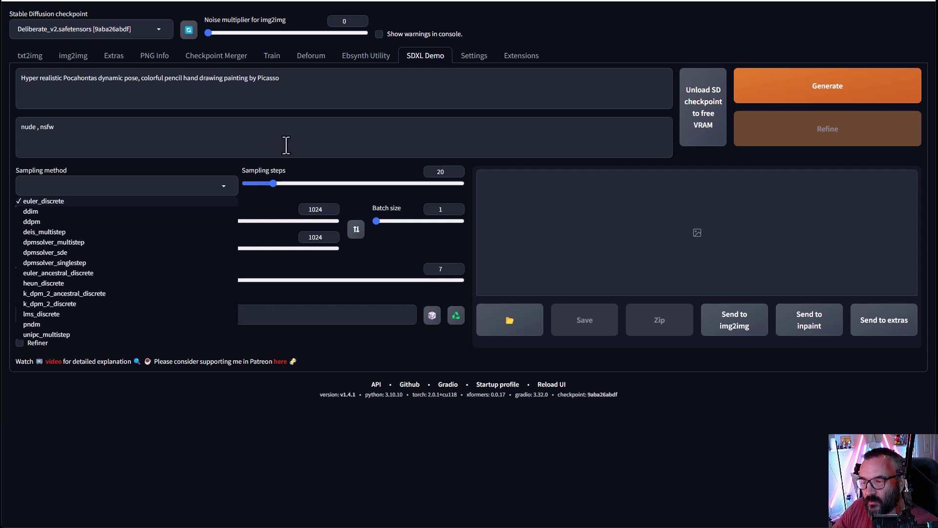
{"action": "left_click", "coordinate": [411, 128]}
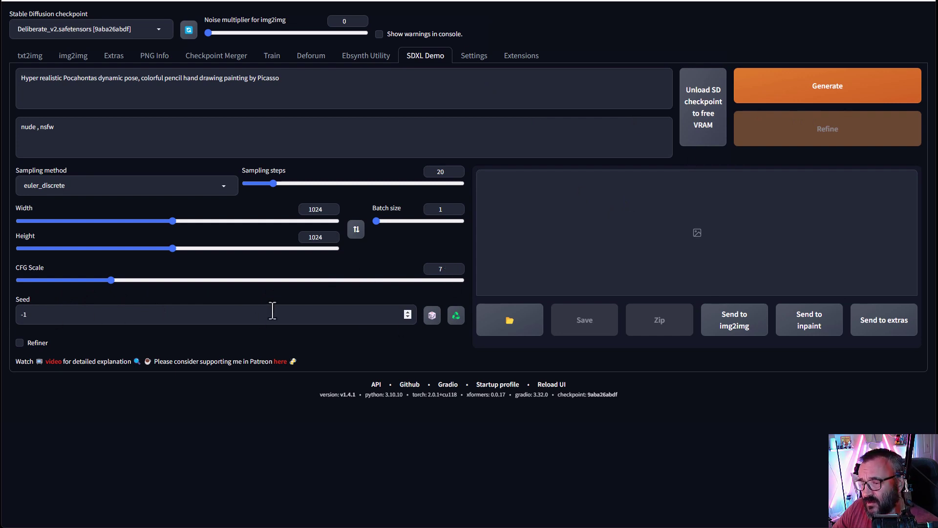
{"action": "left_click", "coordinate": [33, 344]}
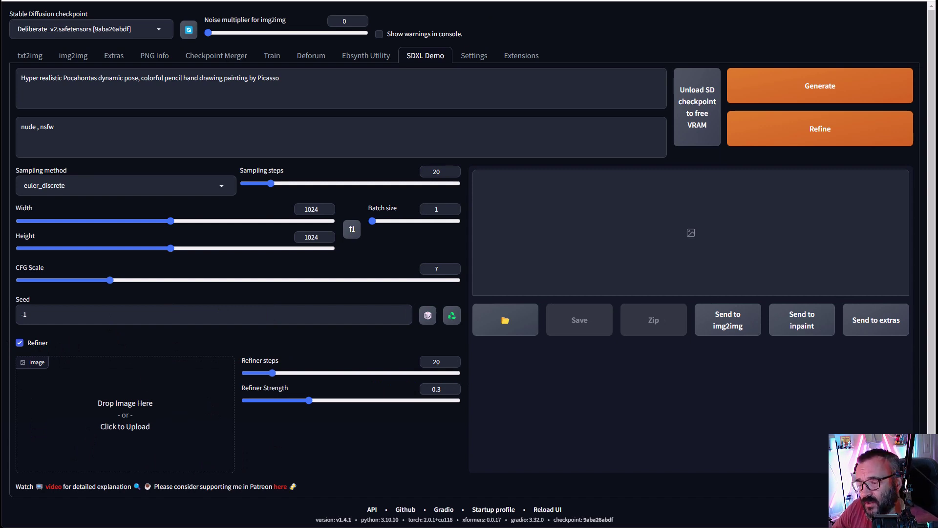
{"action": "left_click", "coordinate": [29, 343]}
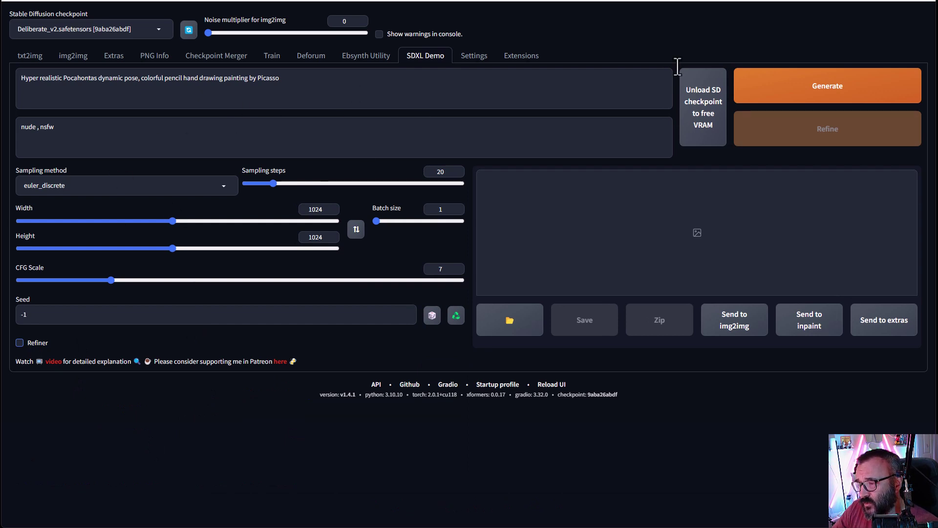
{"action": "left_click", "coordinate": [842, 93]}
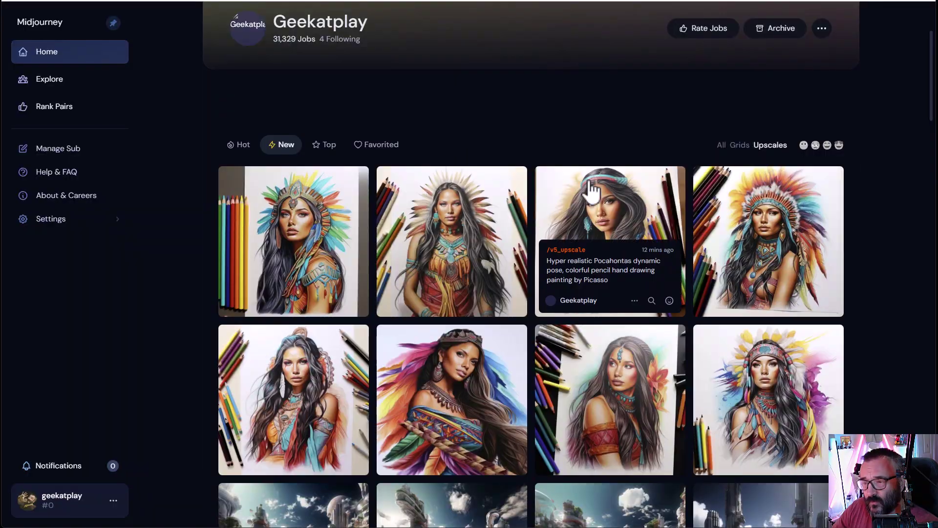
- View the first Midjourney Pocahontas upscale full size, then step to the next one
{"action": "mouse_move", "coordinate": [258, 217]}
{"action": "left_click", "coordinate": [323, 205]}
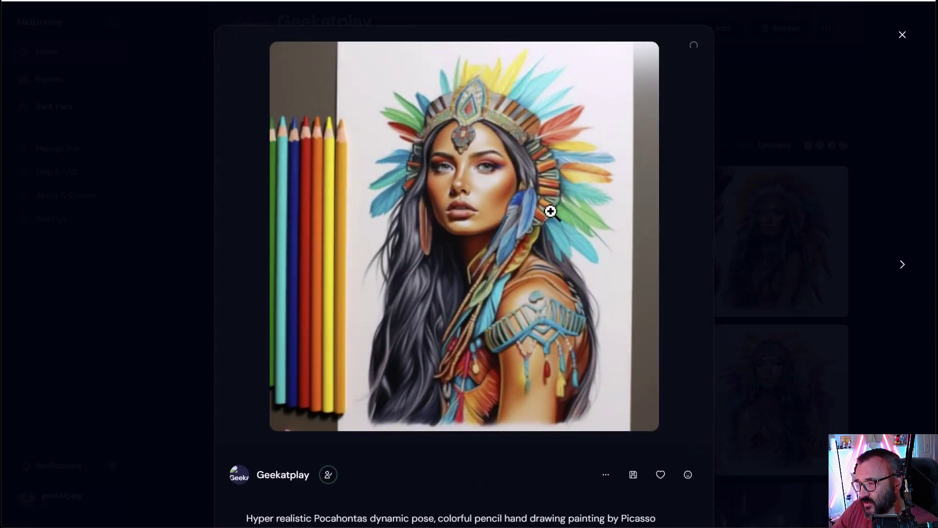
{"action": "left_click", "coordinate": [905, 268]}
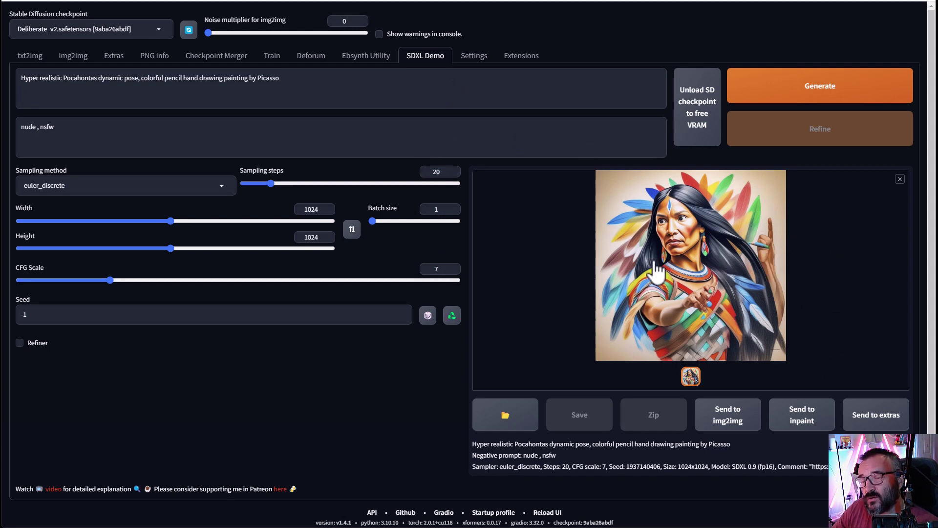
- Preview the previous result, then generate again with sampling steps raised to 65
{"action": "left_click", "coordinate": [713, 232]}
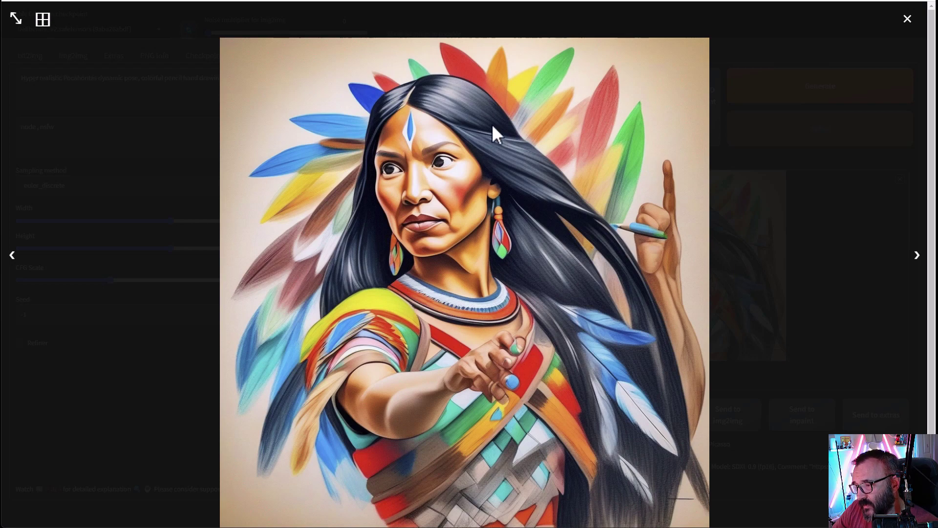
{"action": "left_click", "coordinate": [879, 312]}
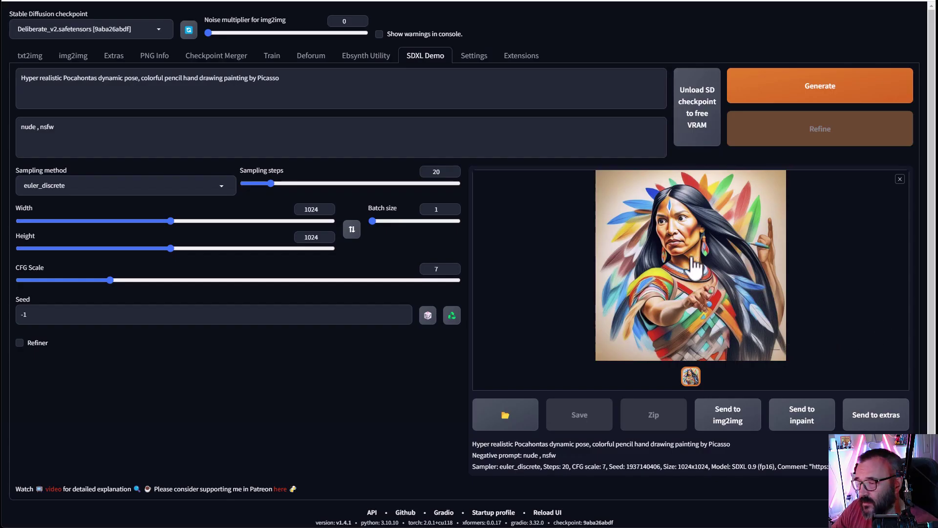
{"action": "left_click_drag", "start_coordinate": [271, 183], "coordinate": [336, 186]}
{"action": "left_click", "coordinate": [820, 85]}
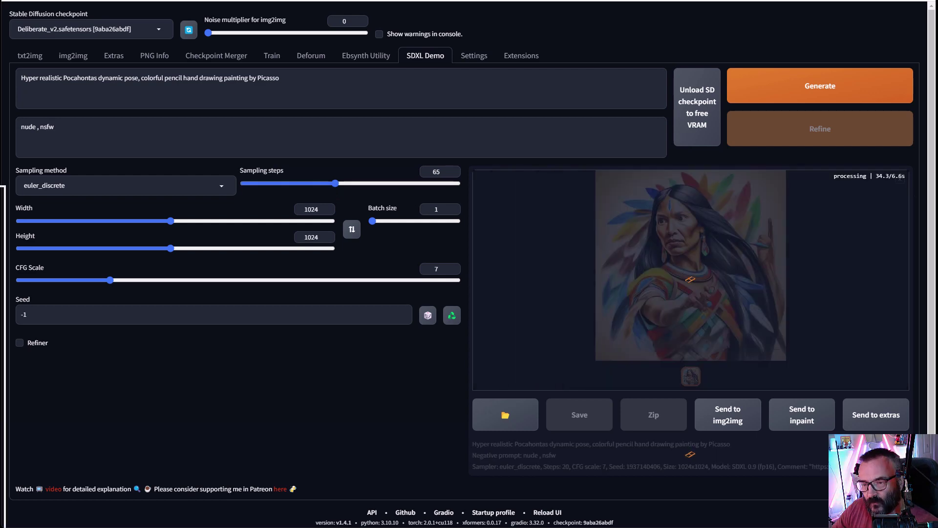
- Check GPU load in Task Manager, then inspect the new painted-face Pocahontas portrait
{"action": "key", "text": "ctrl+shift+Escape"}
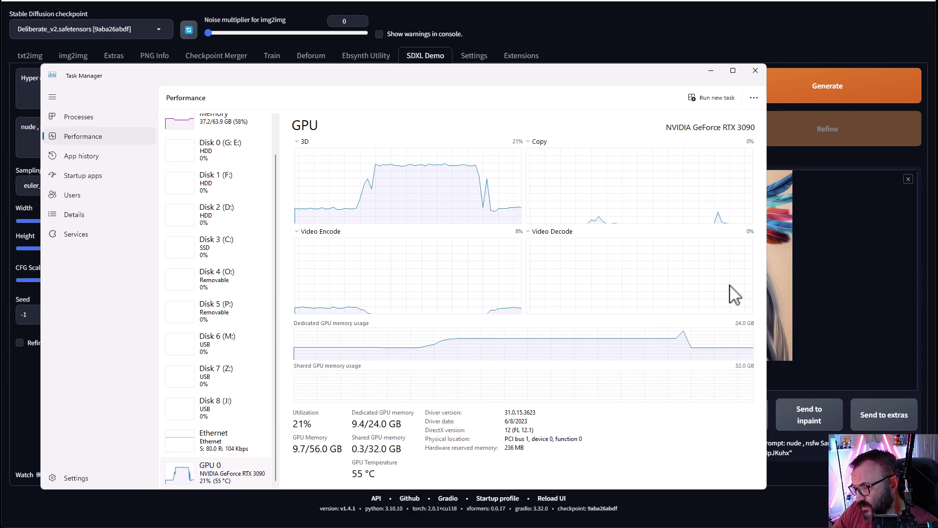
{"action": "key", "text": "alt+Tab"}
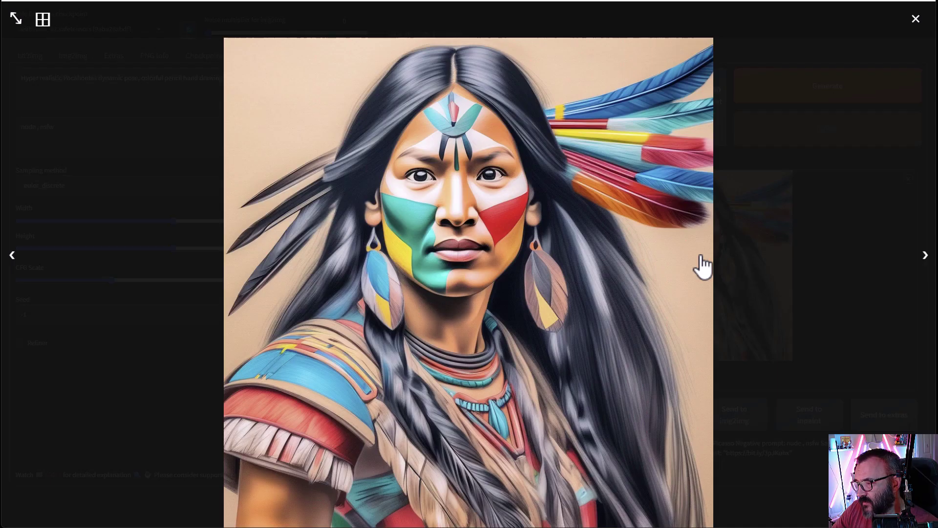
{"action": "left_click", "coordinate": [699, 266]}
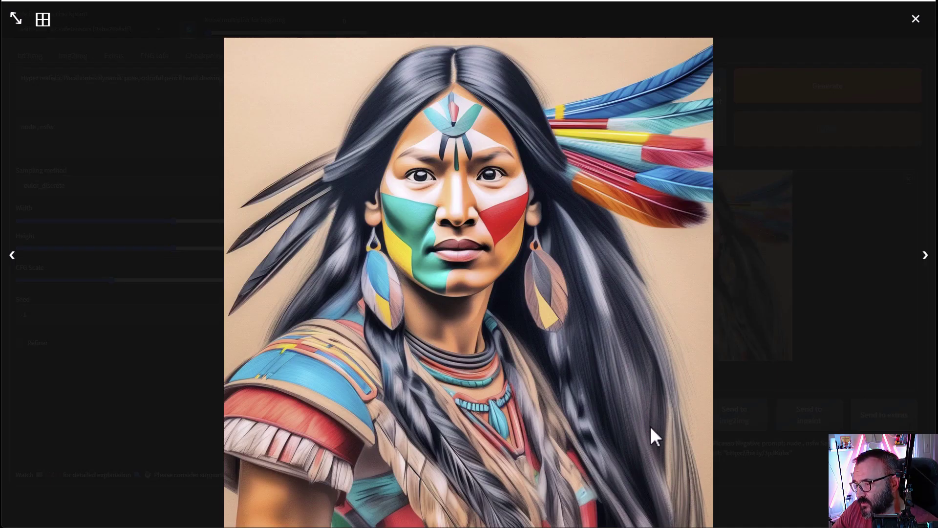
{"action": "left_click", "coordinate": [844, 313]}
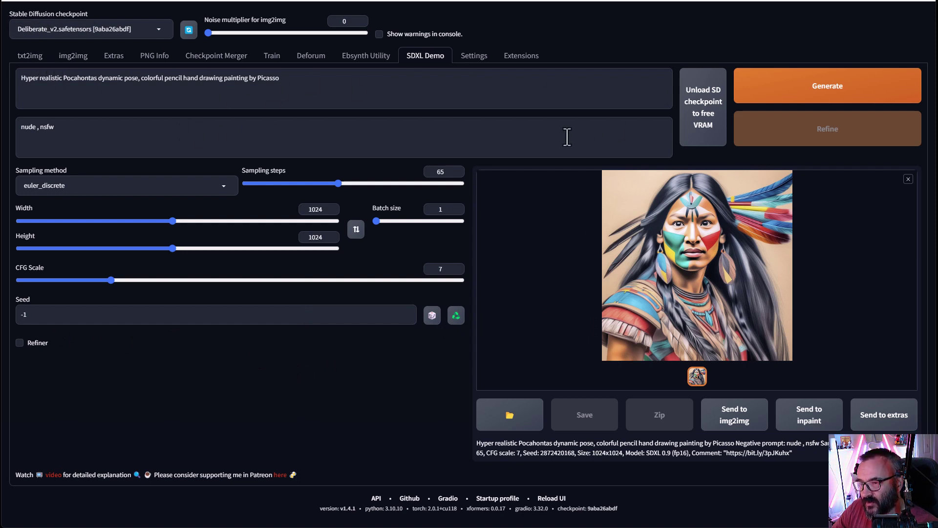
- Copy the Pocahontas prompt into txt2img with negative prompt 'nude. nsfw'
{"action": "triple_click", "coordinate": [222, 88]}
{"action": "key", "text": "ctrl+c"}
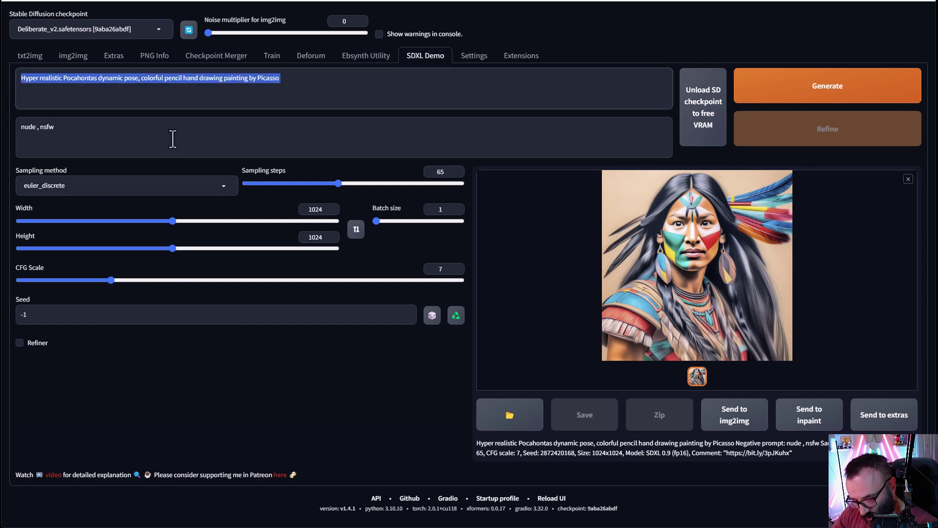
{"action": "left_click", "coordinate": [22, 58]}
{"action": "left_click", "coordinate": [230, 89]}
{"action": "key", "text": "ctrl+v"}
{"action": "left_click", "coordinate": [177, 136]}
{"action": "type", "text": "nude. nsfw"}
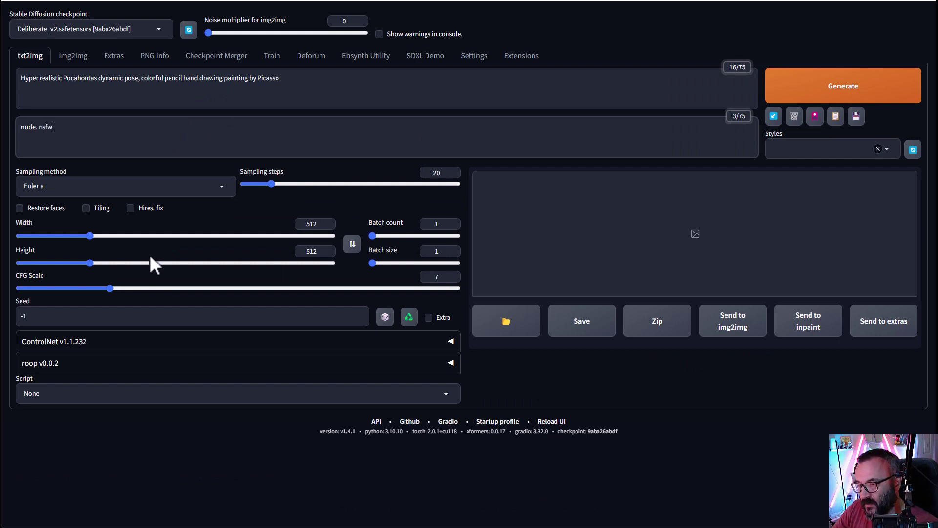
- Generate a 1024×1024 Deliberate image, view it, then return to SDXL Demo
{"action": "double_click", "coordinate": [318, 224]}
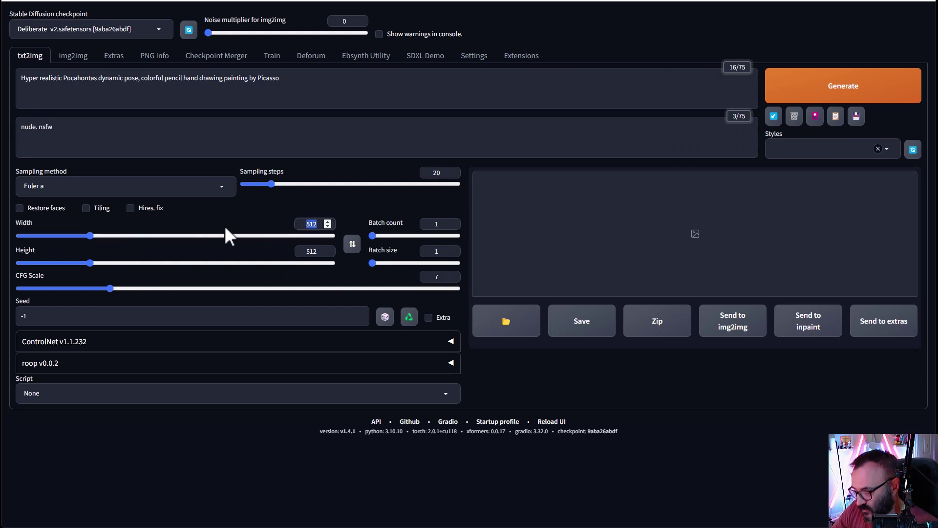
{"action": "type", "text": "1024"}
{"action": "double_click", "coordinate": [311, 251]}
{"action": "type", "text": "1024"}
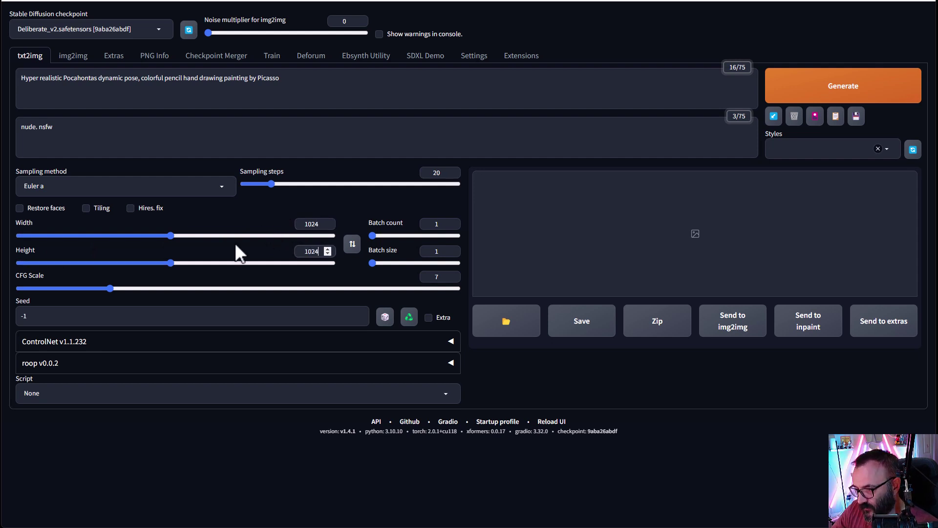
{"action": "left_click", "coordinate": [804, 90]}
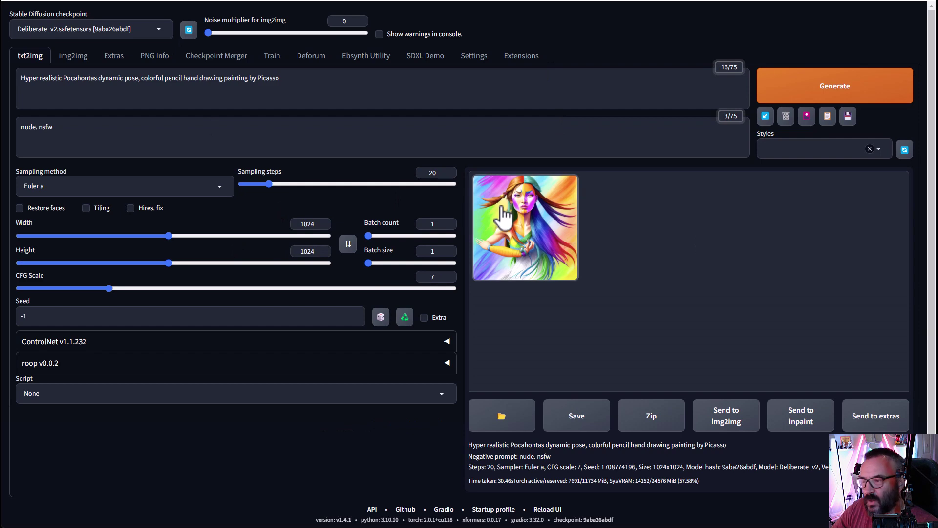
{"action": "left_click", "coordinate": [504, 215]}
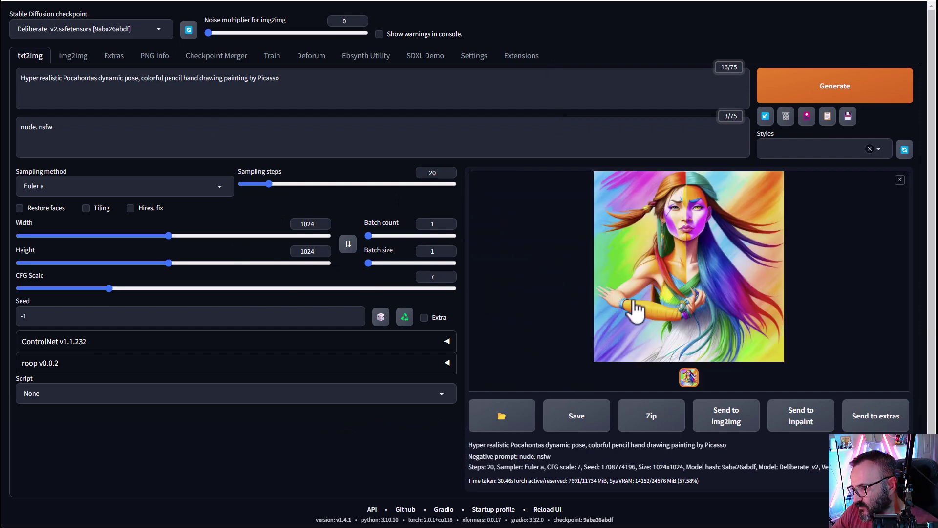
{"action": "left_click", "coordinate": [435, 62]}
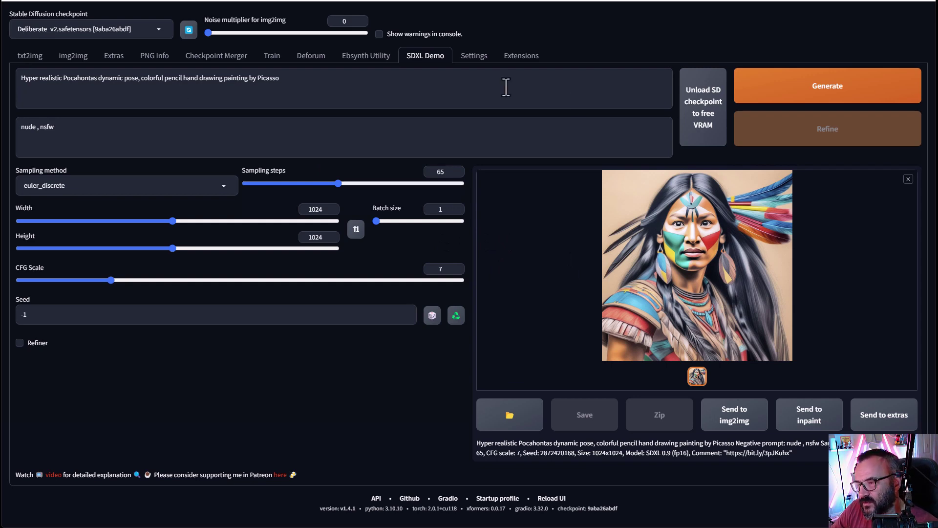
{"action": "left_click", "coordinate": [484, 58]}
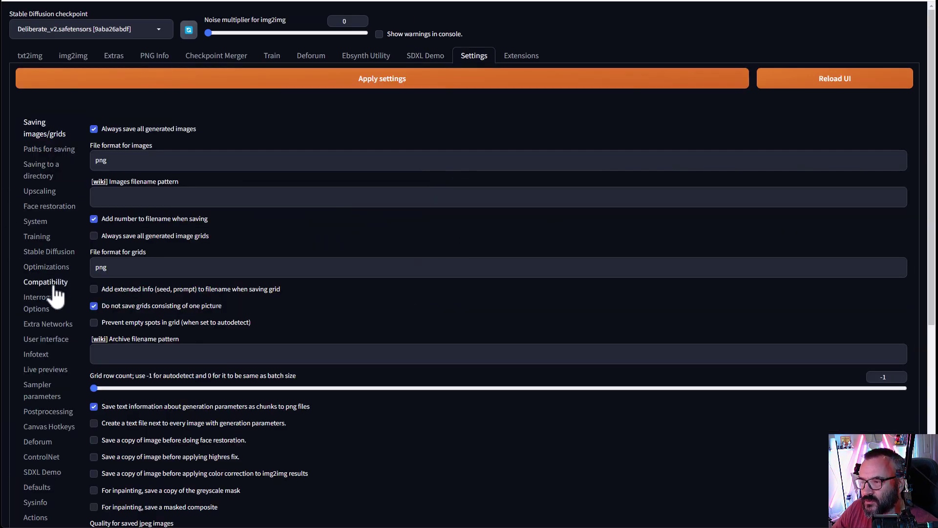
{"action": "scroll", "coordinate": [87, 323], "scroll_direction": "down", "scroll_amount": 5}
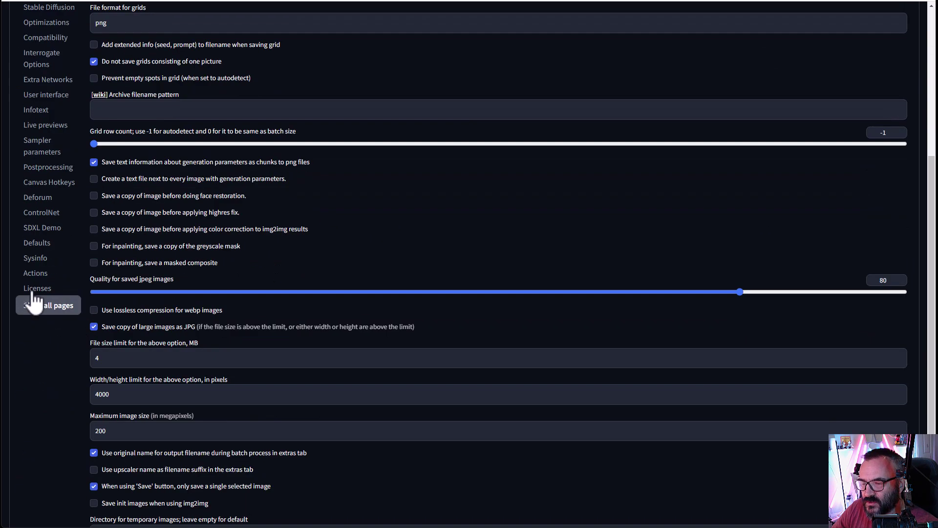
{"action": "left_click", "coordinate": [40, 228]}
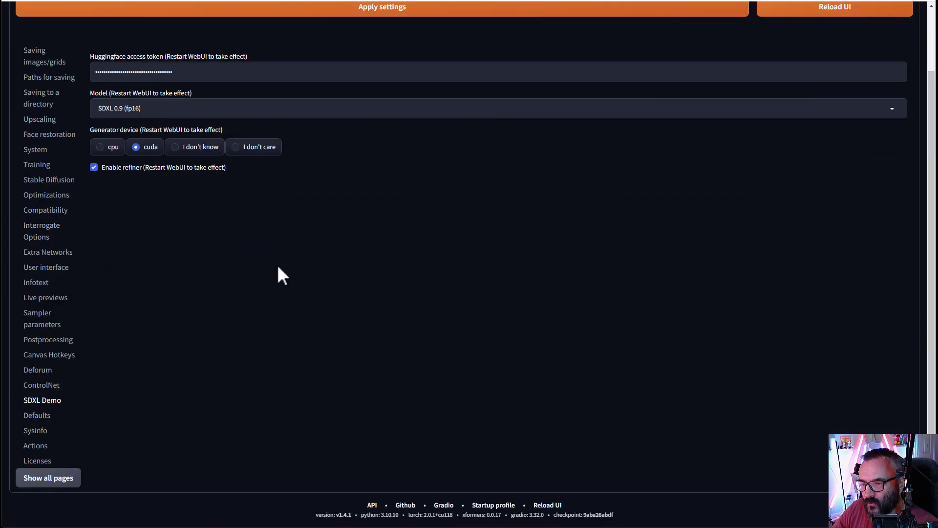
{"action": "left_click", "coordinate": [224, 108]}
{"action": "left_click", "coordinate": [402, 323]}
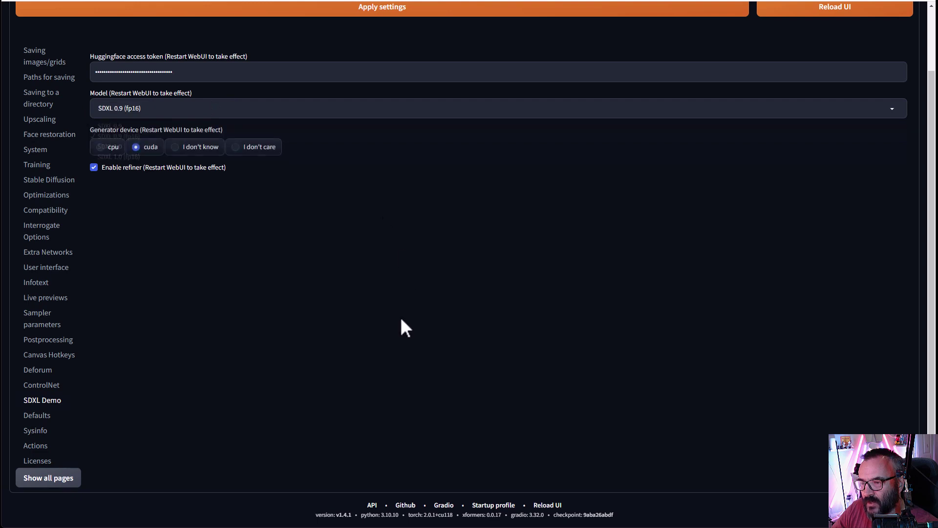
{"action": "left_click", "coordinate": [173, 108]}
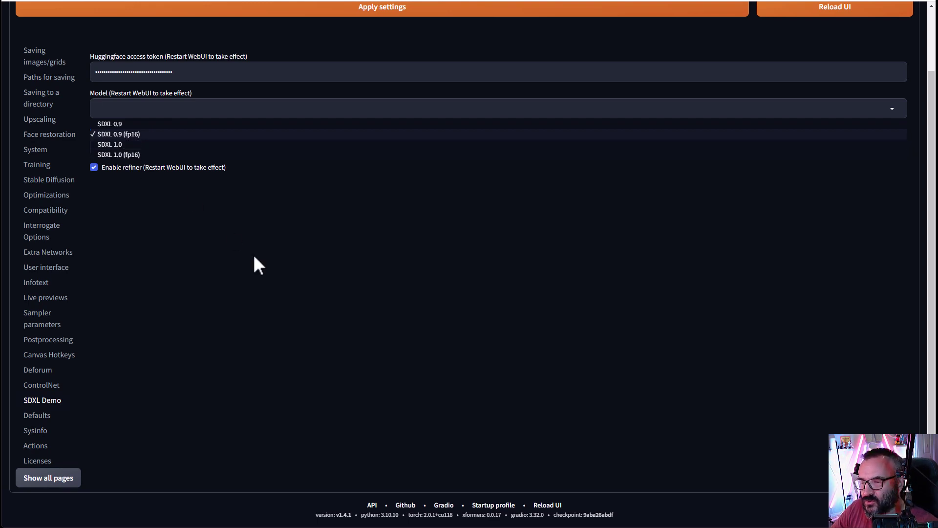
{"action": "left_click", "coordinate": [276, 282]}
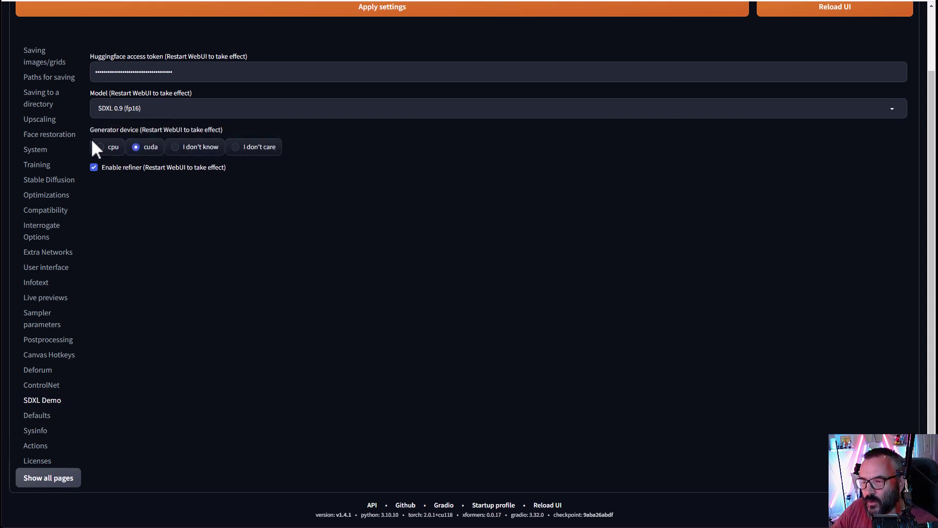